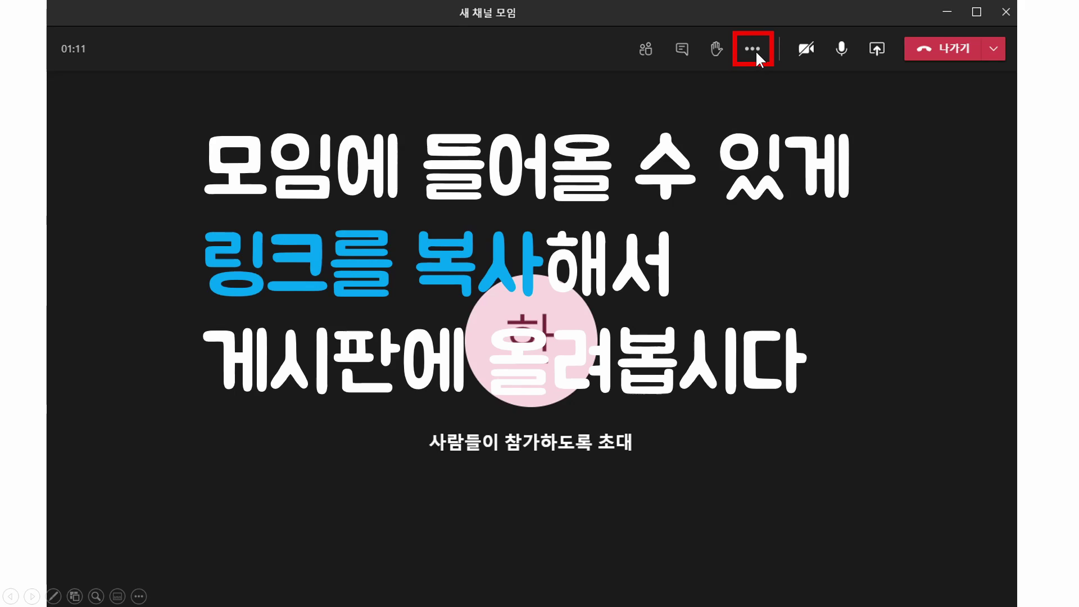
Step: Show the meeting details with the join link, then follow the link posted on the class board
{"action": "left_click", "coordinate": [752, 49]}
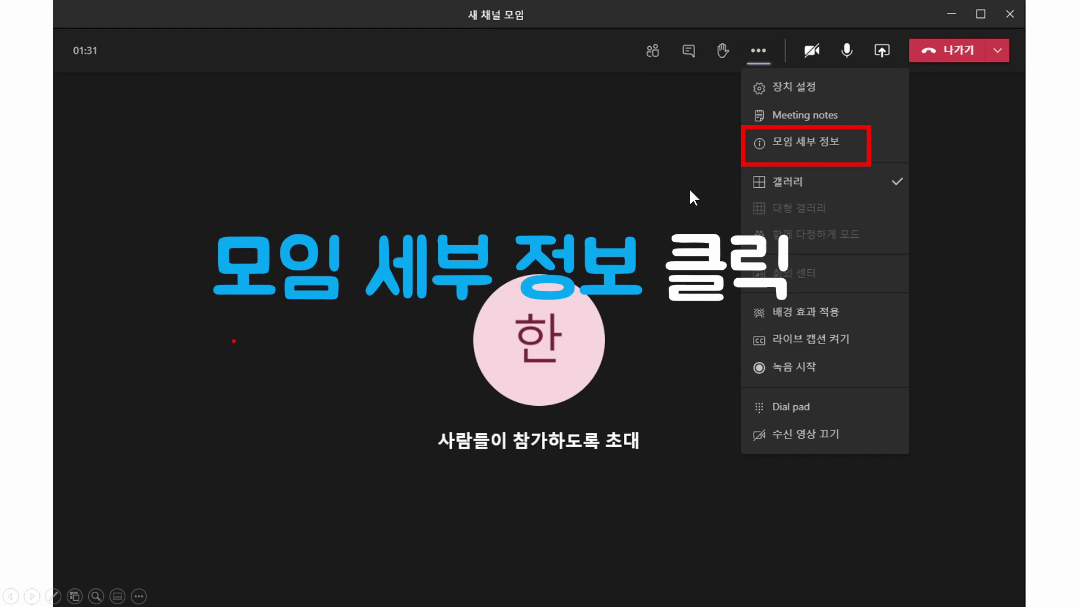
{"action": "left_click", "coordinate": [787, 147]}
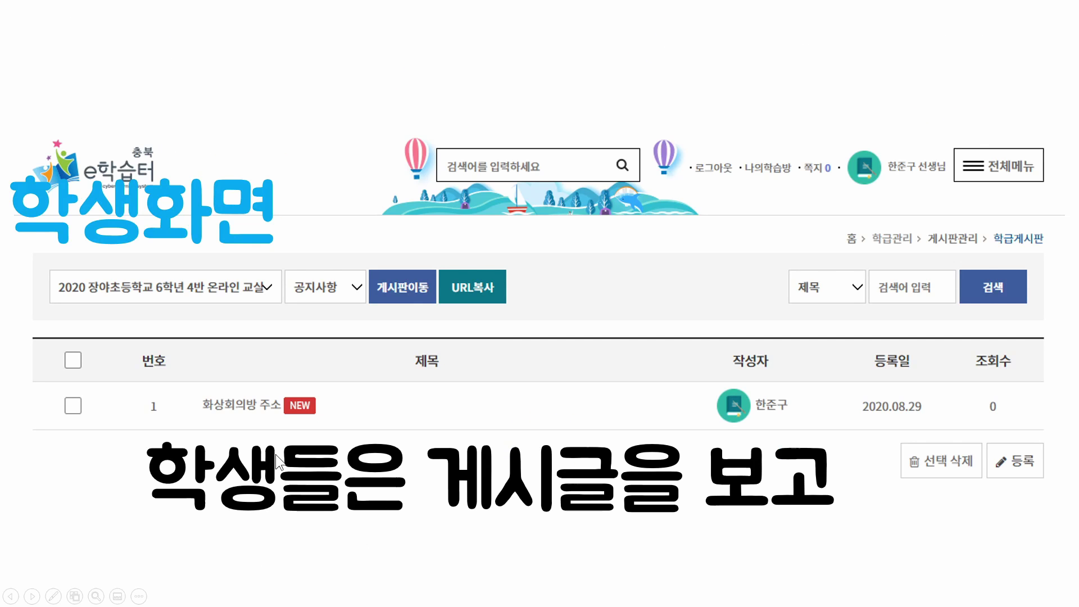
{"action": "left_click", "coordinate": [265, 416]}
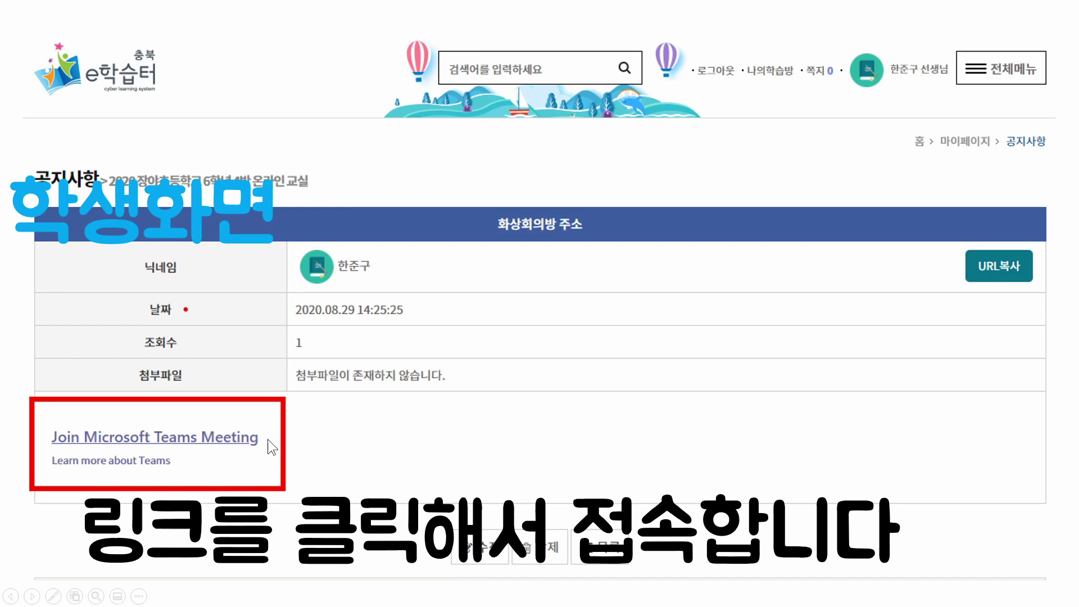
{"action": "left_click", "coordinate": [203, 436]}
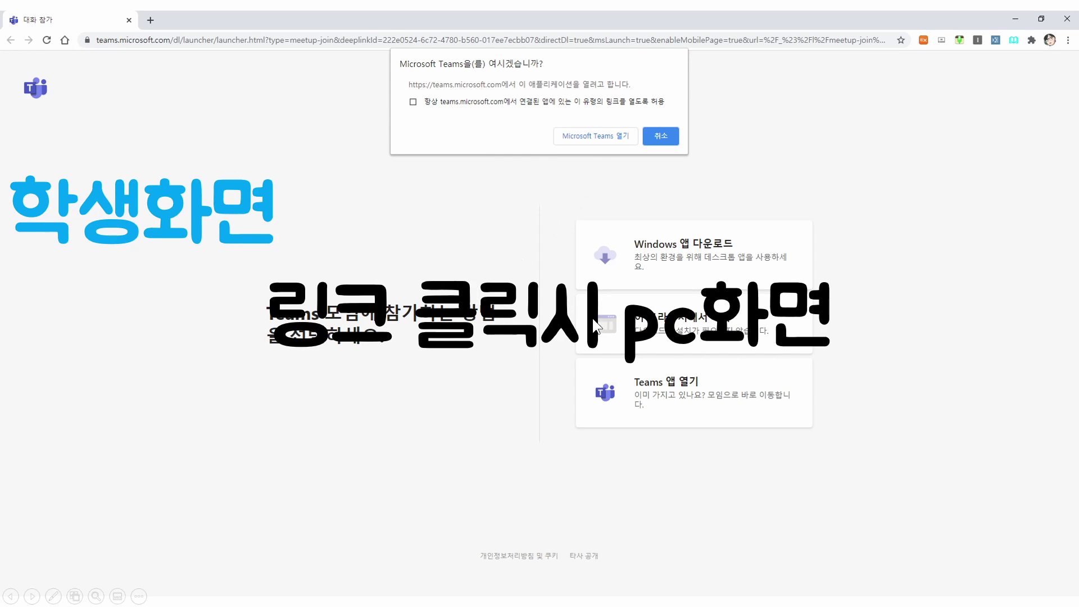
Step: Walk through continuing in the browser and entering a guest name, ending on the phone join view
{"action": "left_click", "coordinate": [508, 245]}
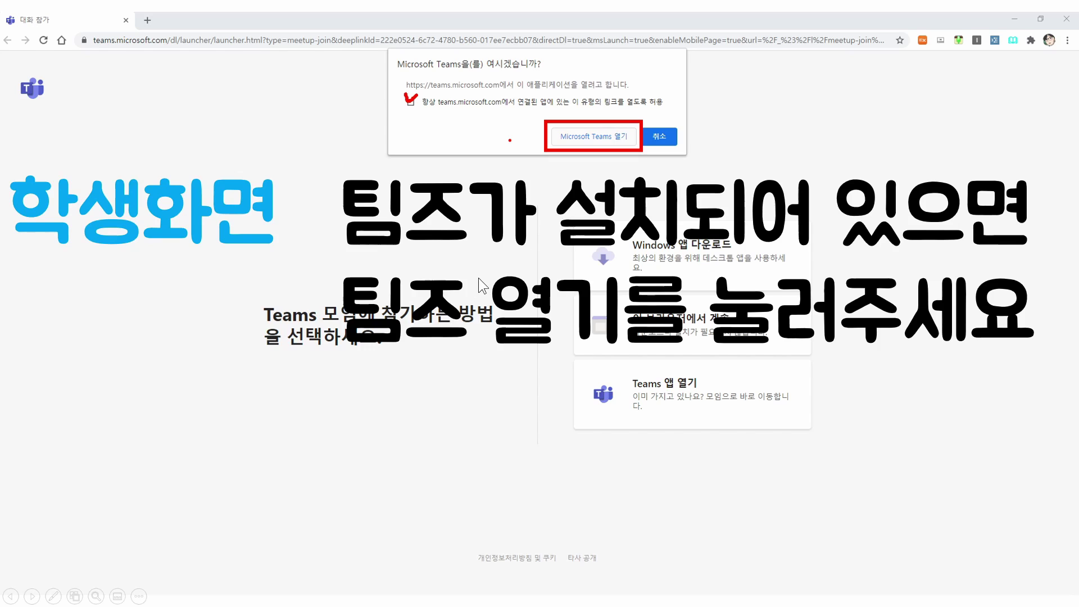
{"action": "left_click", "coordinate": [400, 325]}
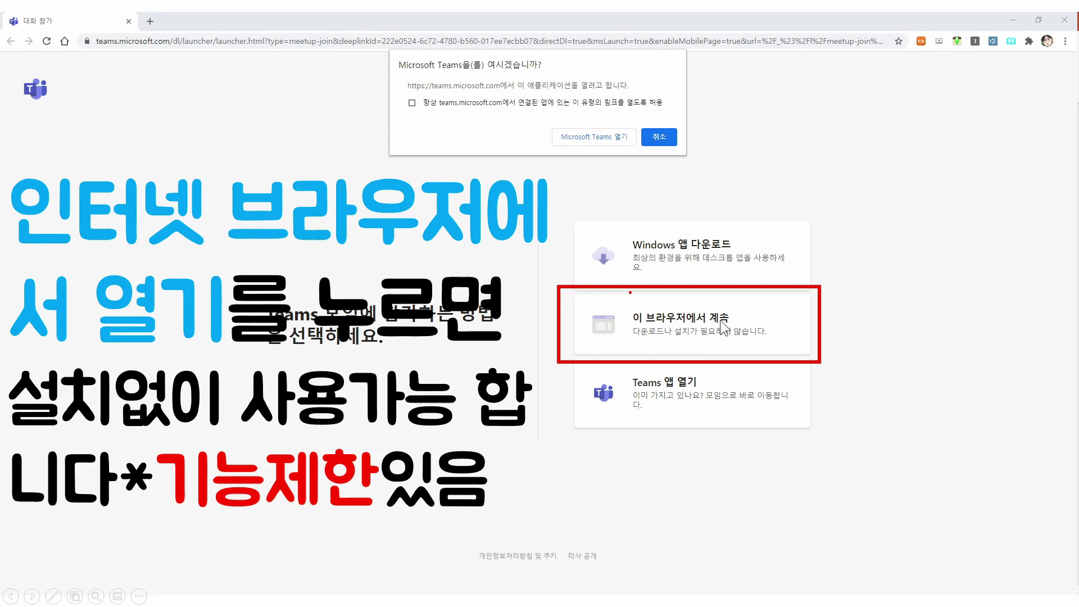
{"action": "left_click", "coordinate": [397, 390]}
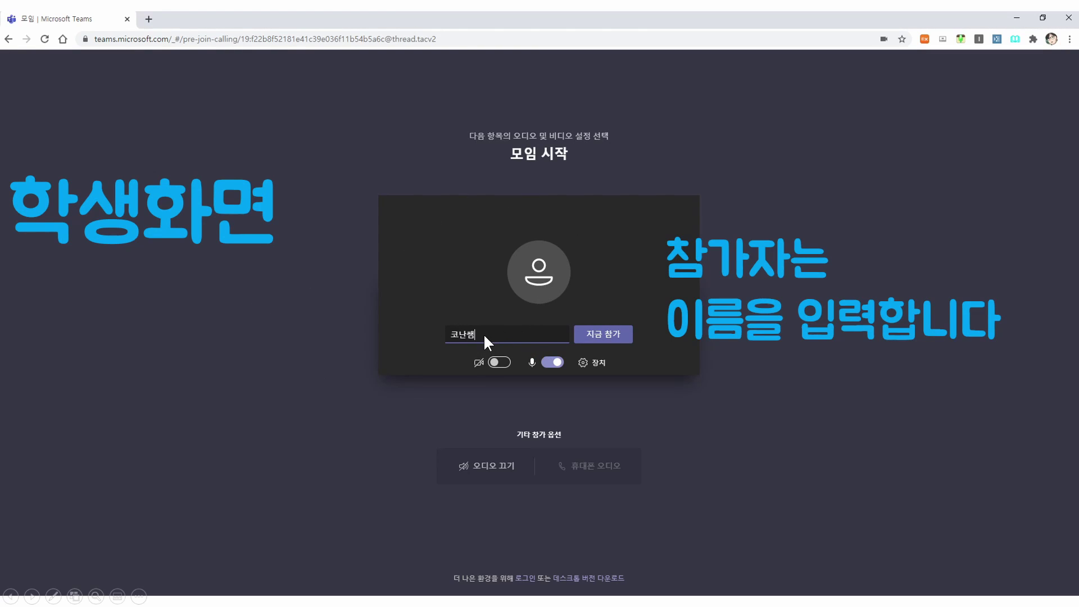
{"action": "left_click", "coordinate": [799, 344]}
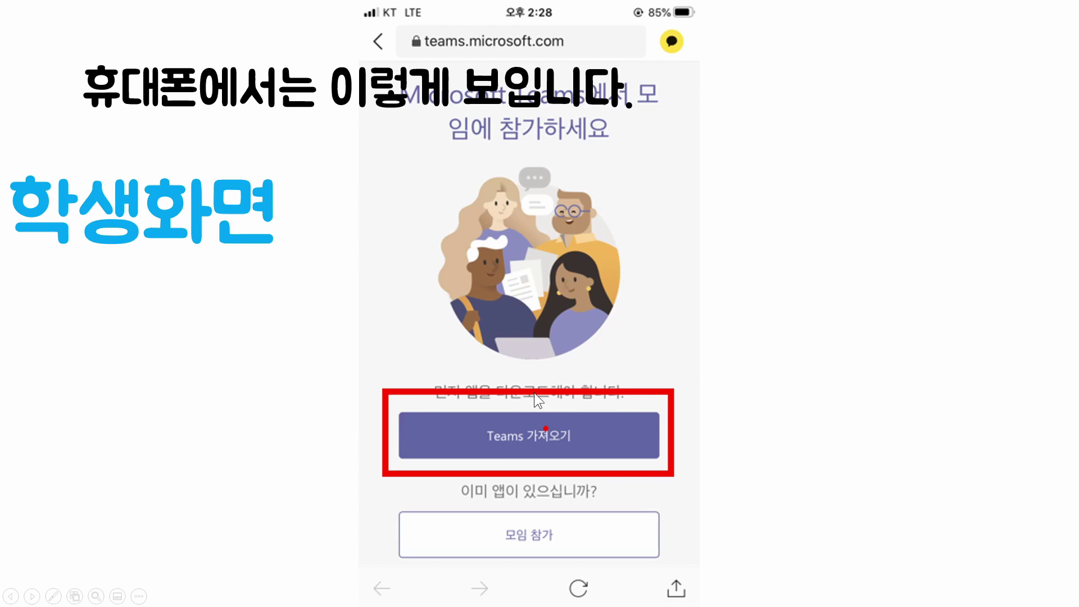
Step: Join from the phone as a guest with a name, then admit the student from the lobby
{"action": "left_click", "coordinate": [491, 400]}
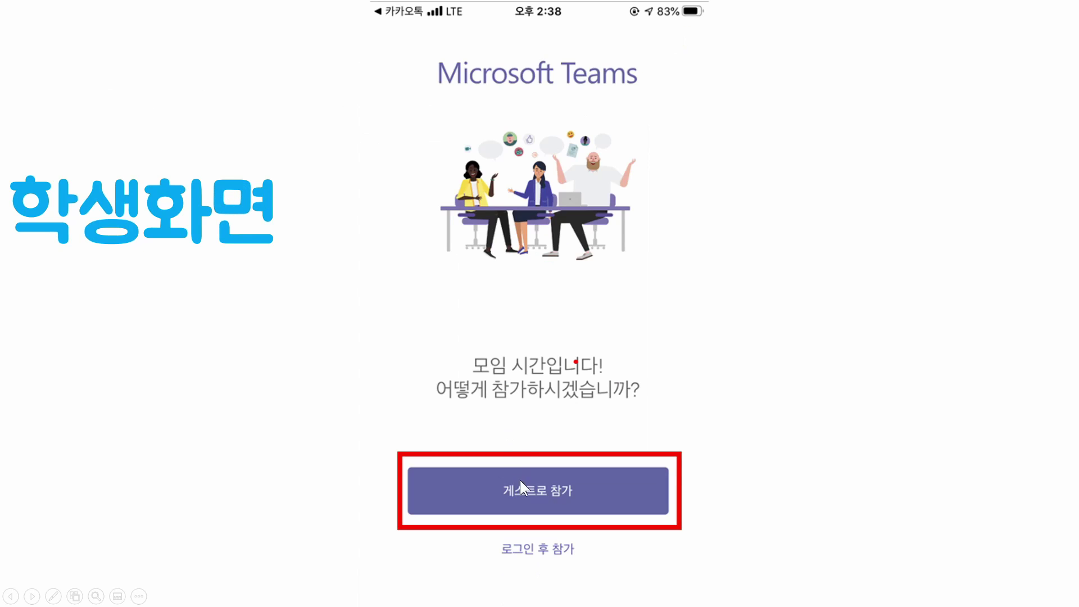
{"action": "left_click", "coordinate": [527, 491]}
{"action": "left_click", "coordinate": [464, 350]}
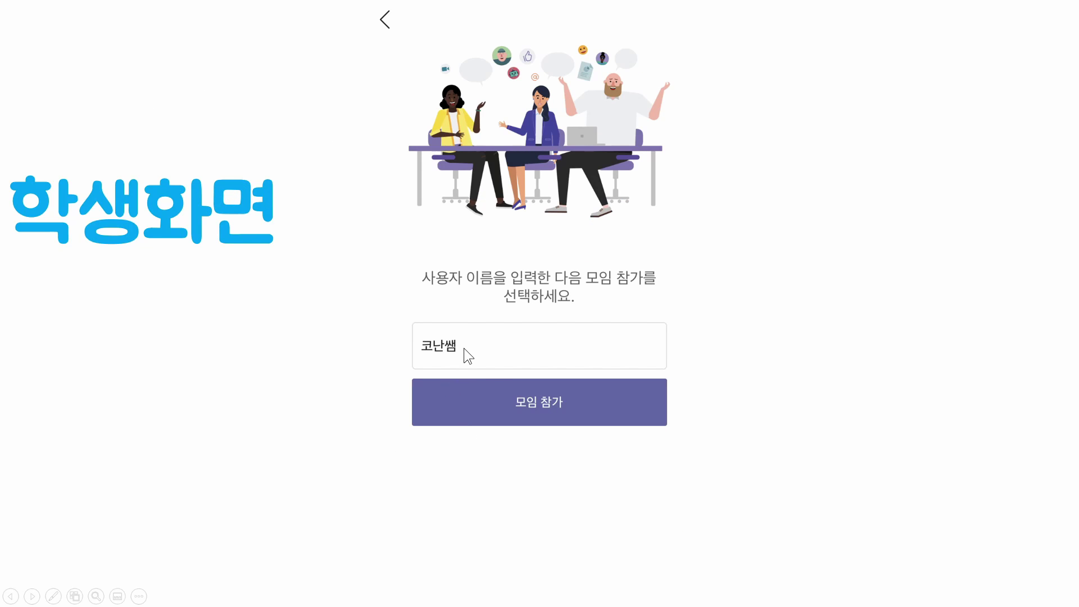
{"action": "left_click", "coordinate": [490, 376]}
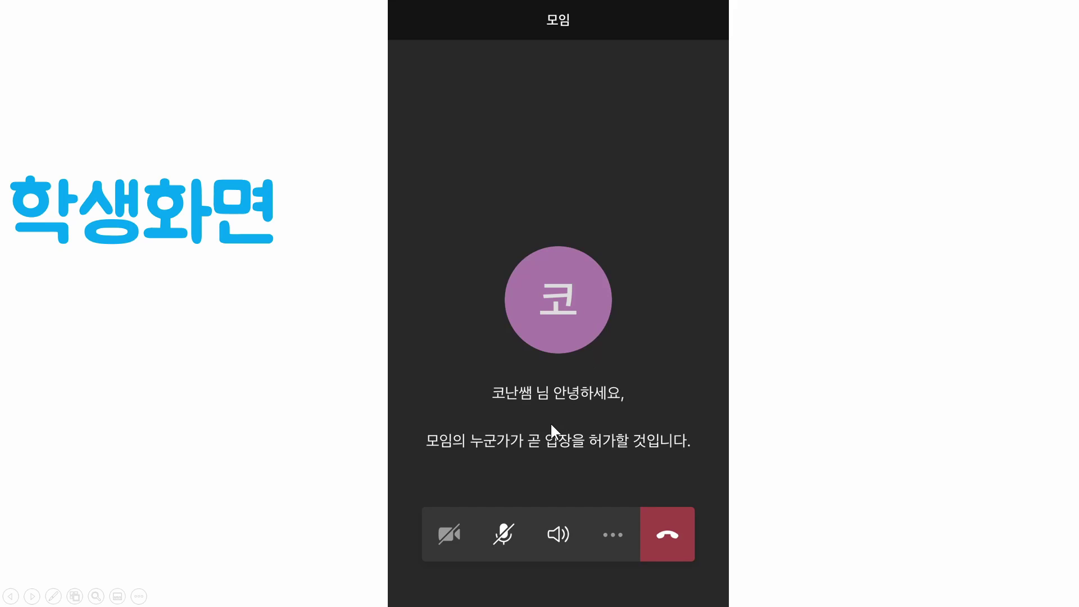
{"action": "left_click", "coordinate": [513, 412]}
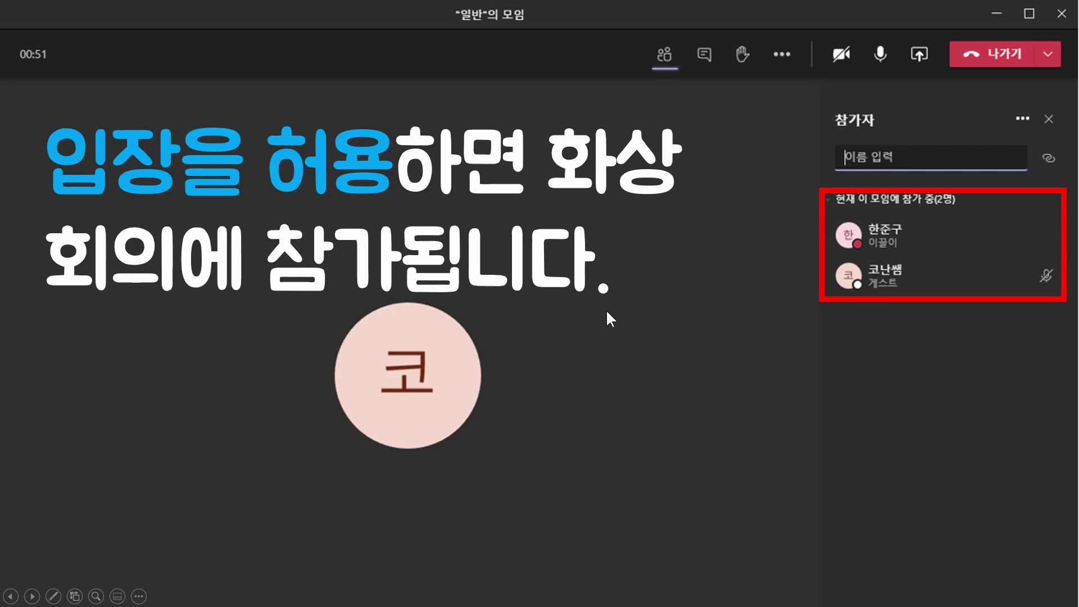
{"action": "left_click", "coordinate": [620, 317]}
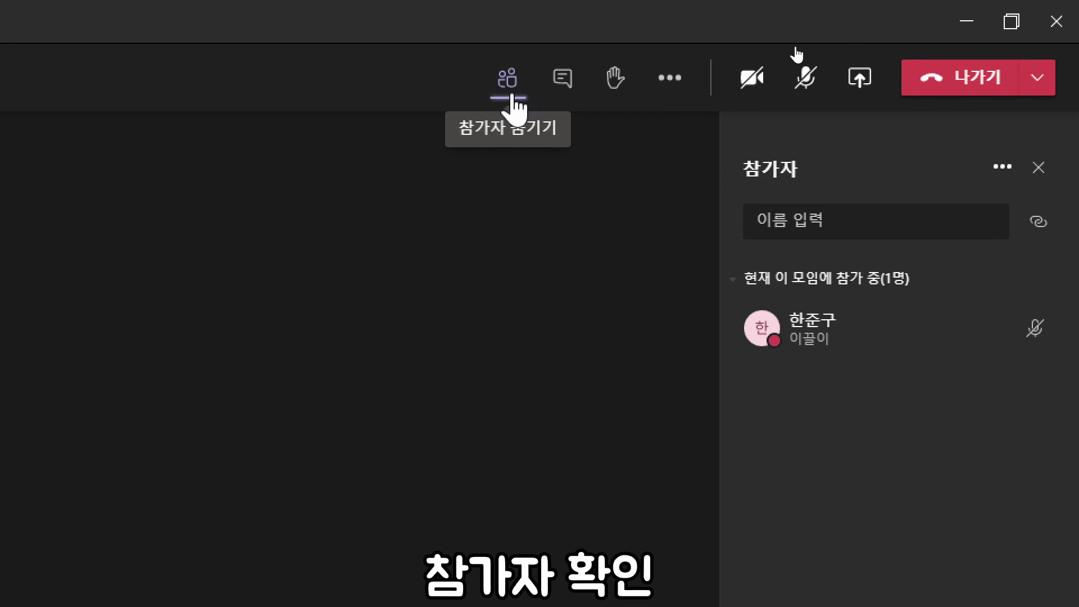
{"action": "left_click", "coordinate": [568, 81]}
{"action": "left_click", "coordinate": [569, 83]}
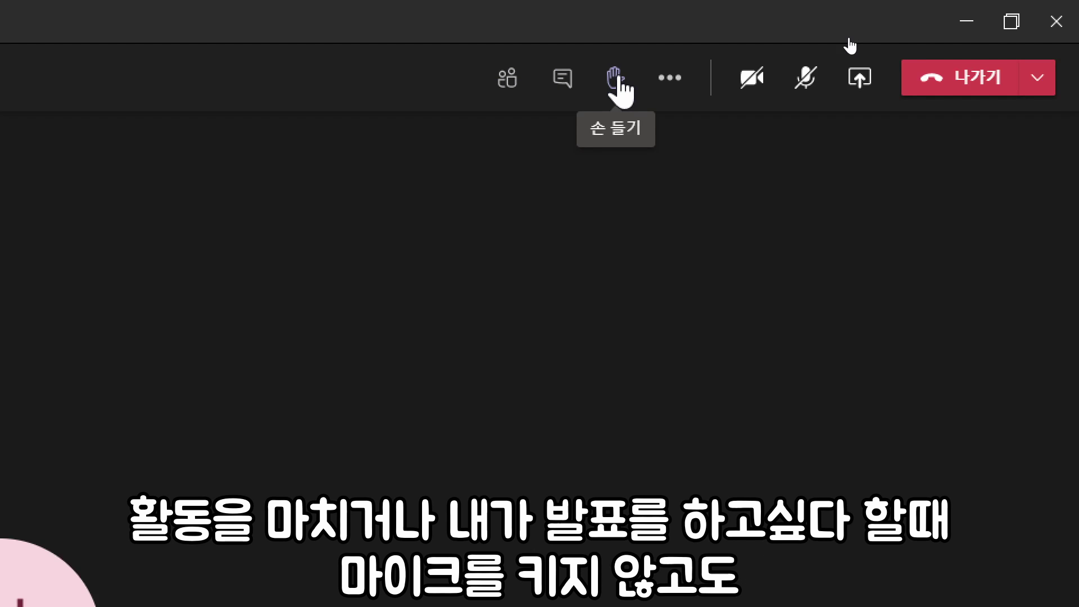
{"action": "left_click", "coordinate": [620, 79]}
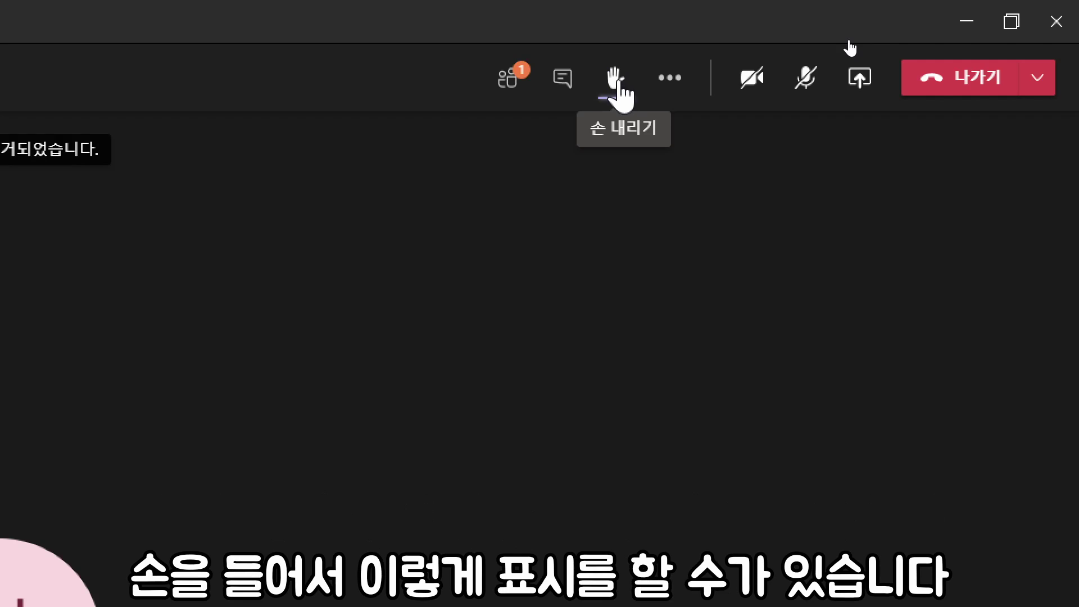
{"action": "left_click", "coordinate": [619, 79]}
{"action": "left_click", "coordinate": [618, 81]}
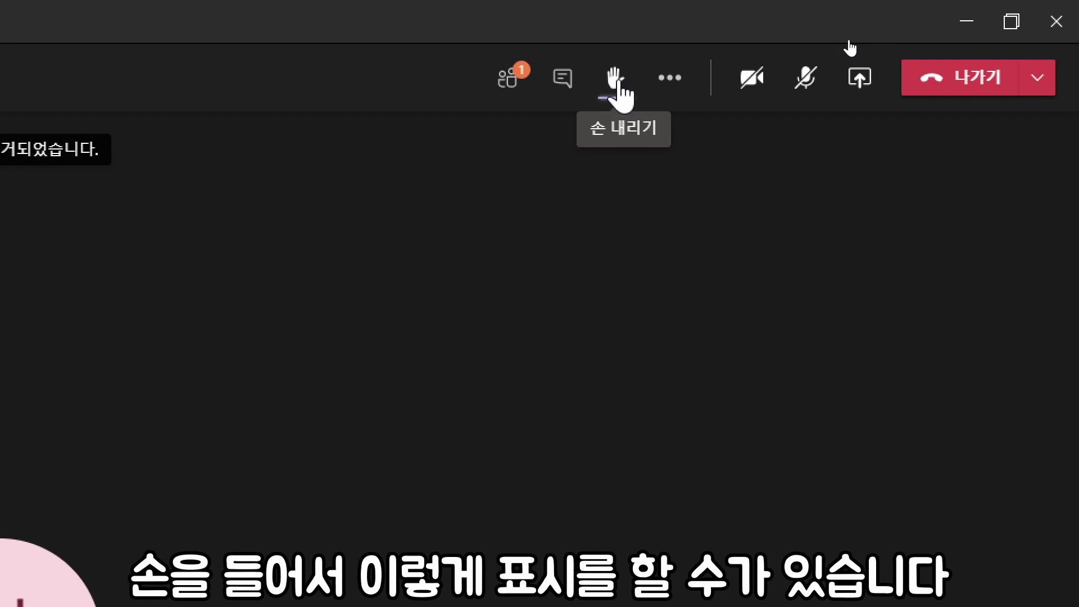
{"action": "left_click", "coordinate": [484, 88]}
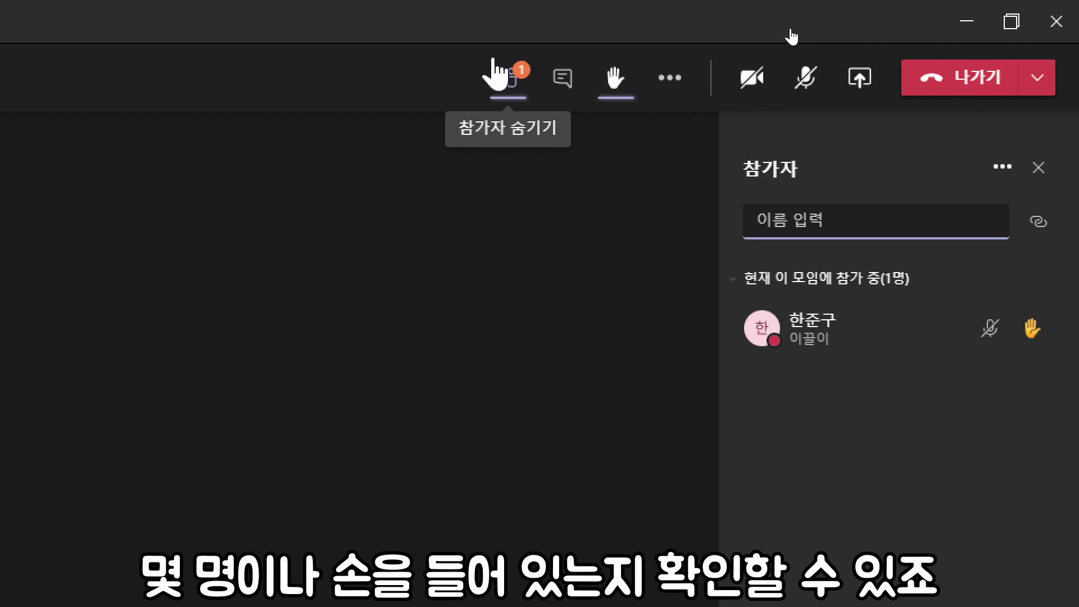
{"action": "left_click", "coordinate": [615, 87]}
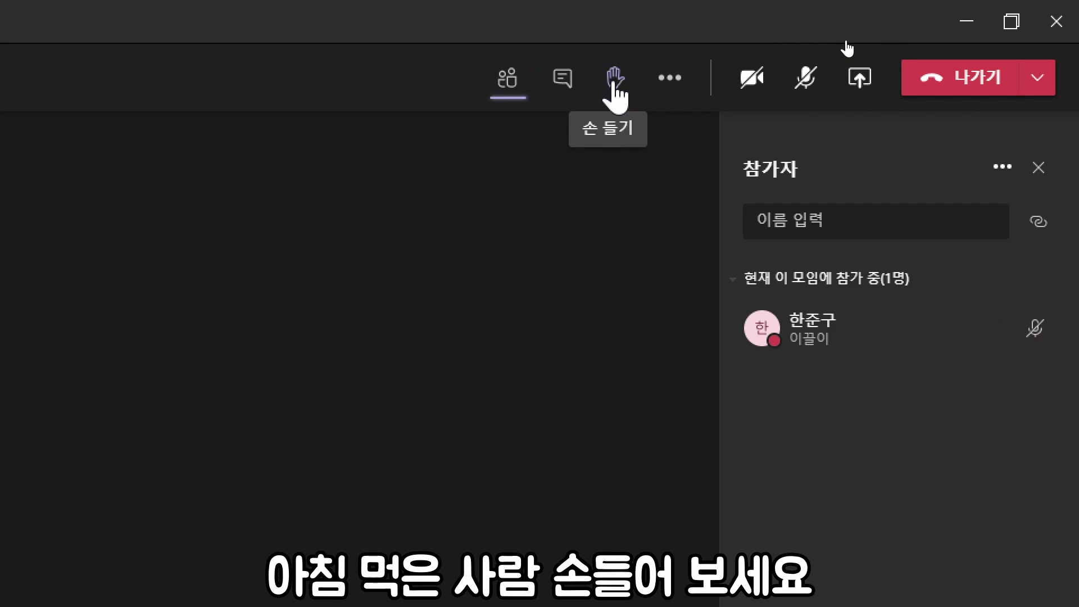
{"action": "left_click", "coordinate": [614, 86]}
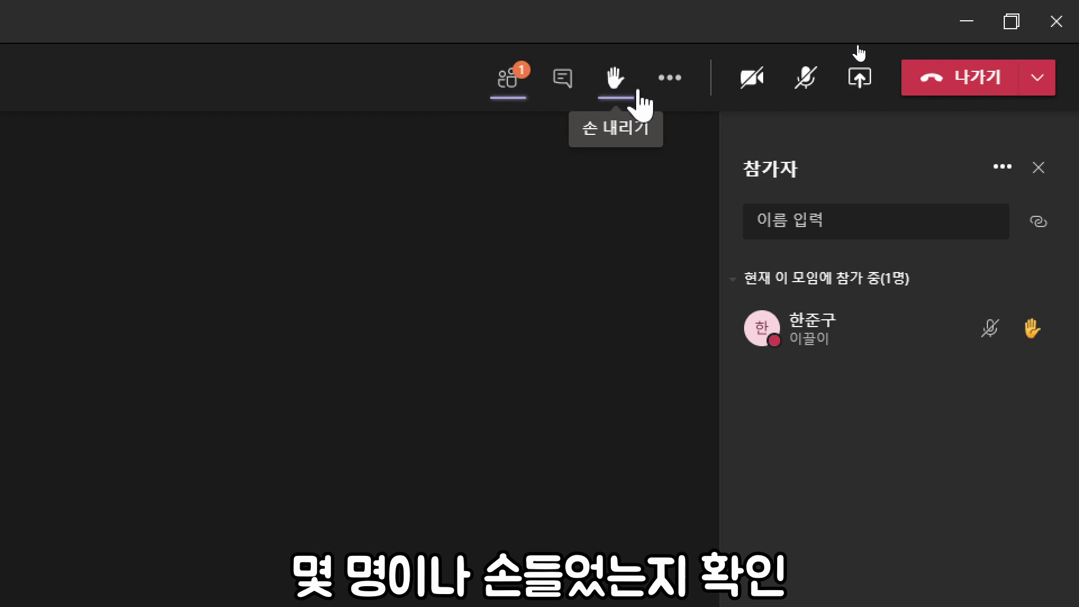
{"action": "left_click", "coordinate": [621, 88]}
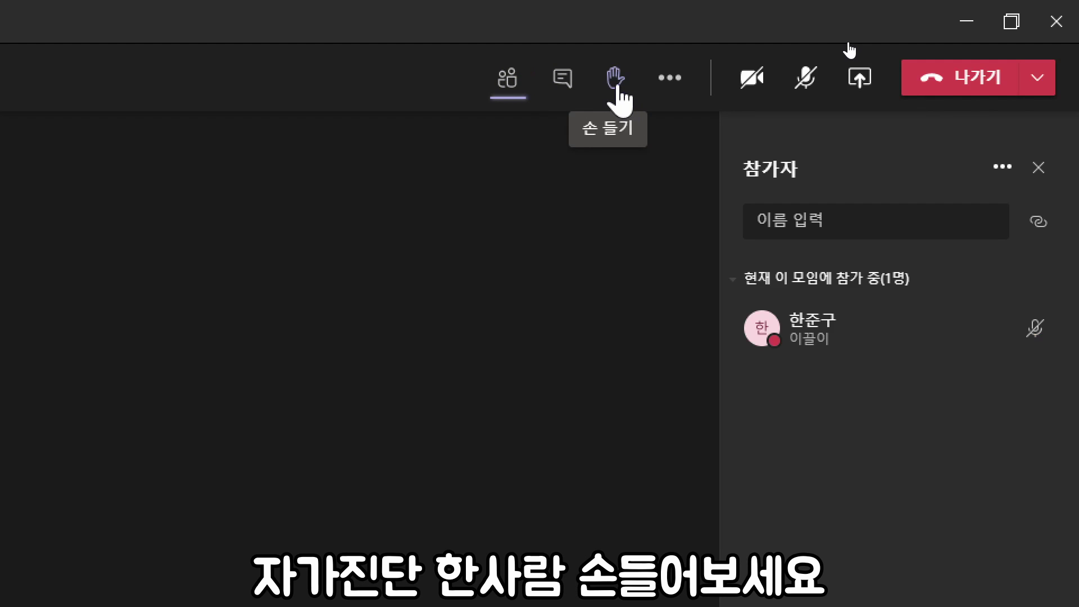
{"action": "left_click", "coordinate": [616, 85]}
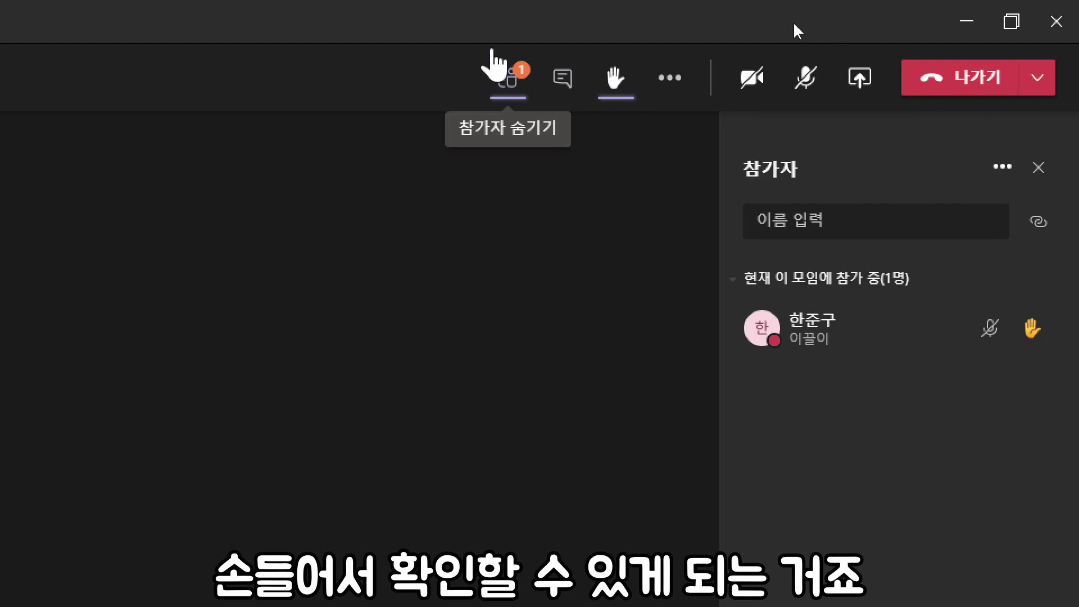
{"action": "left_click", "coordinate": [624, 89]}
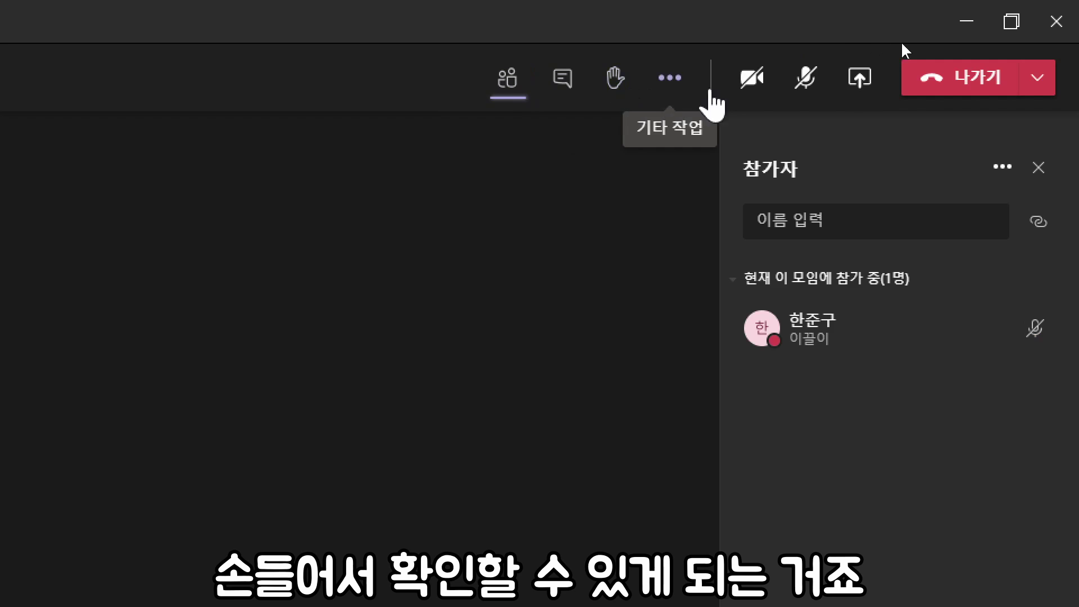
Step: Browse the background effects without applying any, then reopen the ••• meeting actions
{"action": "left_click", "coordinate": [673, 89]}
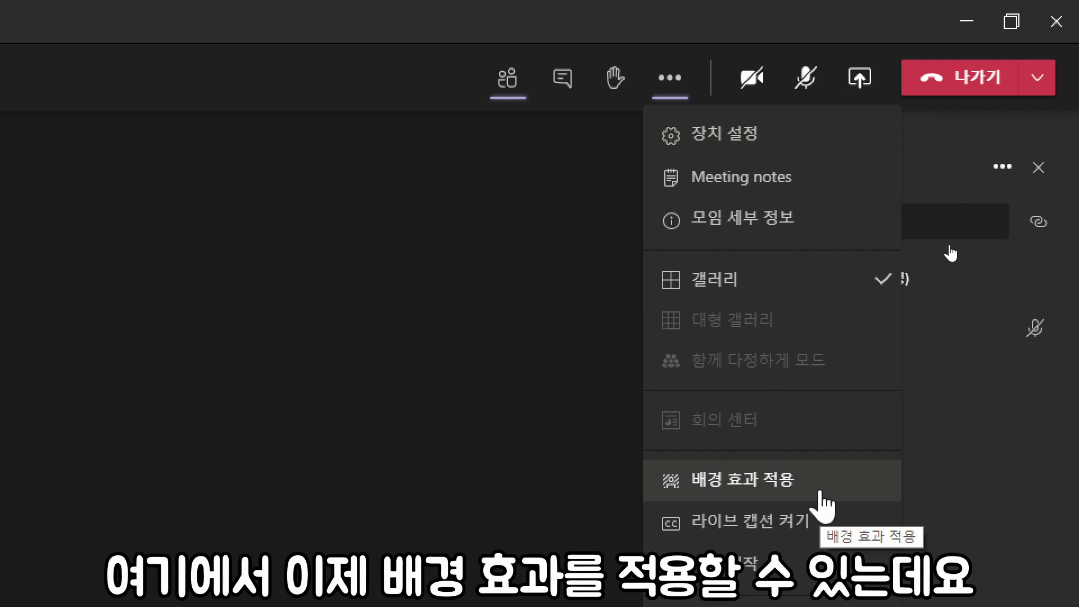
{"action": "left_click", "coordinate": [812, 489]}
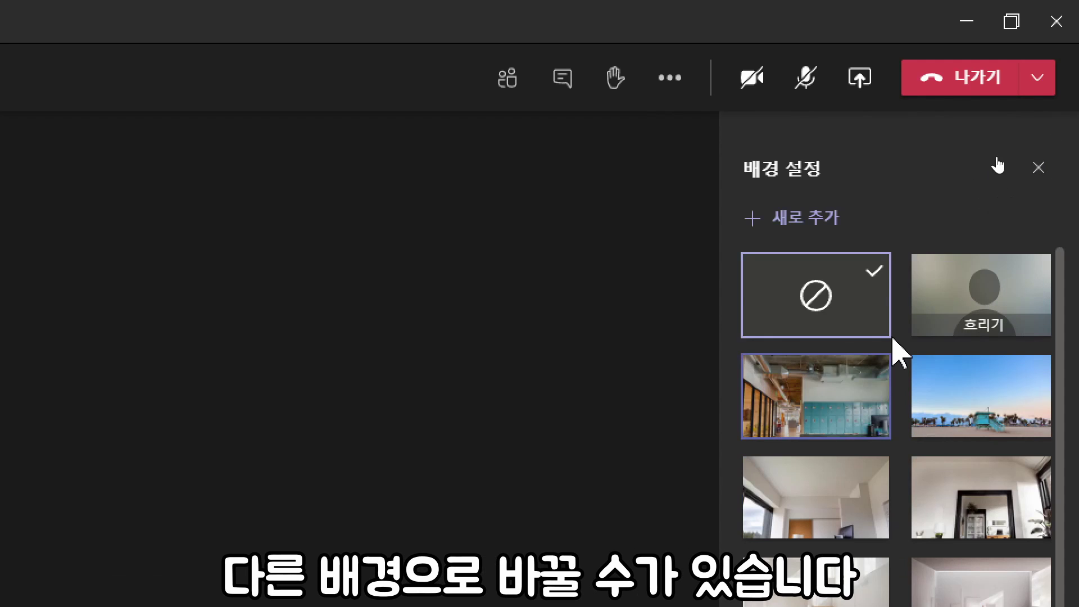
{"action": "left_click", "coordinate": [1038, 167]}
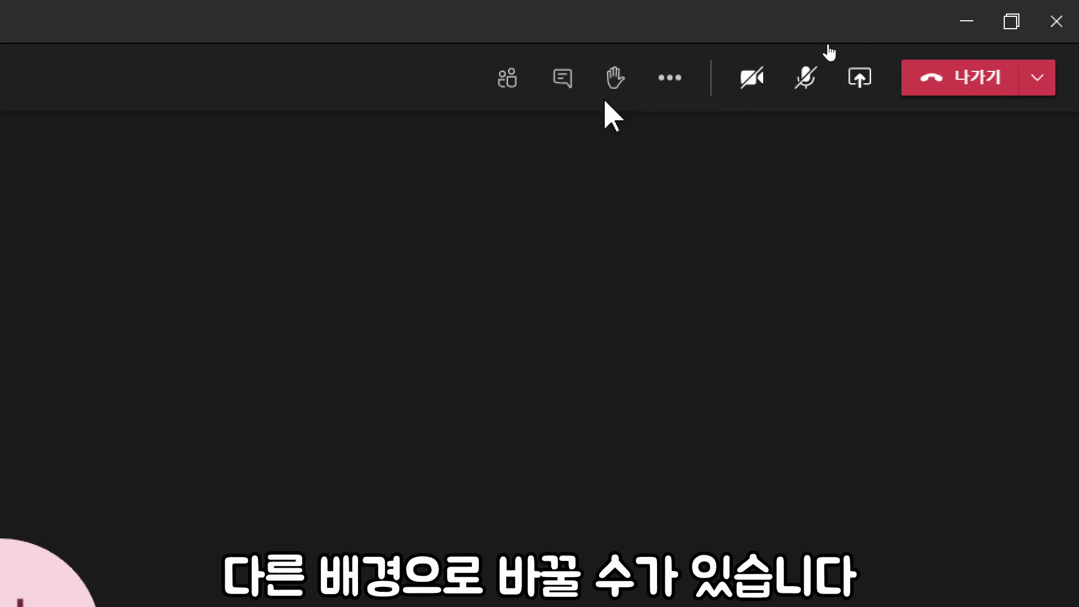
{"action": "left_click", "coordinate": [667, 79]}
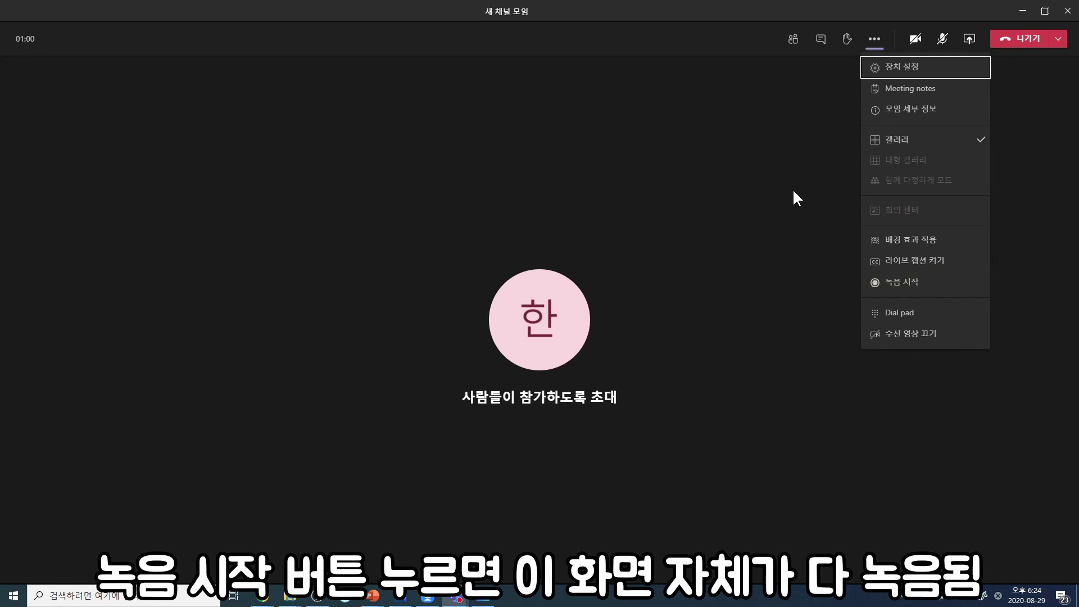
Step: Open and close the ••• meeting actions list, pointing out the recording option
{"action": "left_click", "coordinate": [792, 188]}
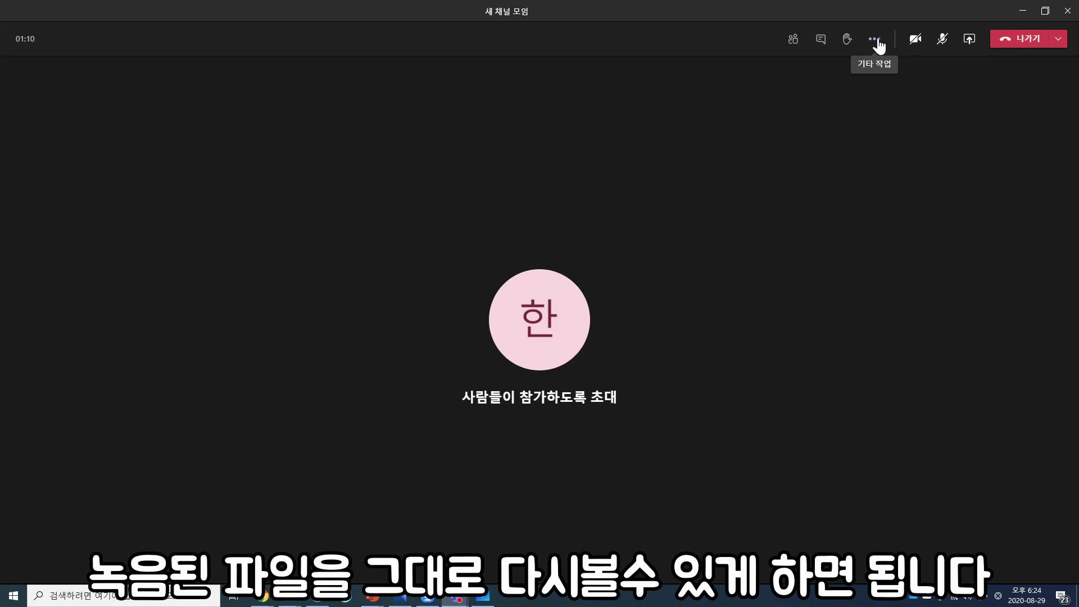
{"action": "left_click", "coordinate": [877, 41]}
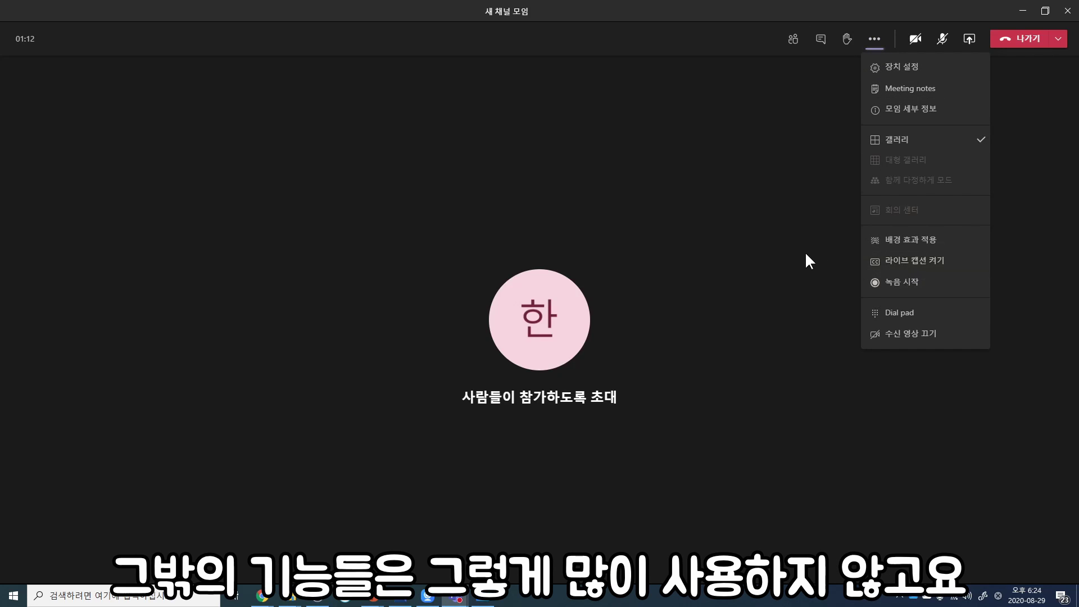
{"action": "left_click", "coordinate": [814, 224]}
{"action": "left_click", "coordinate": [873, 43]}
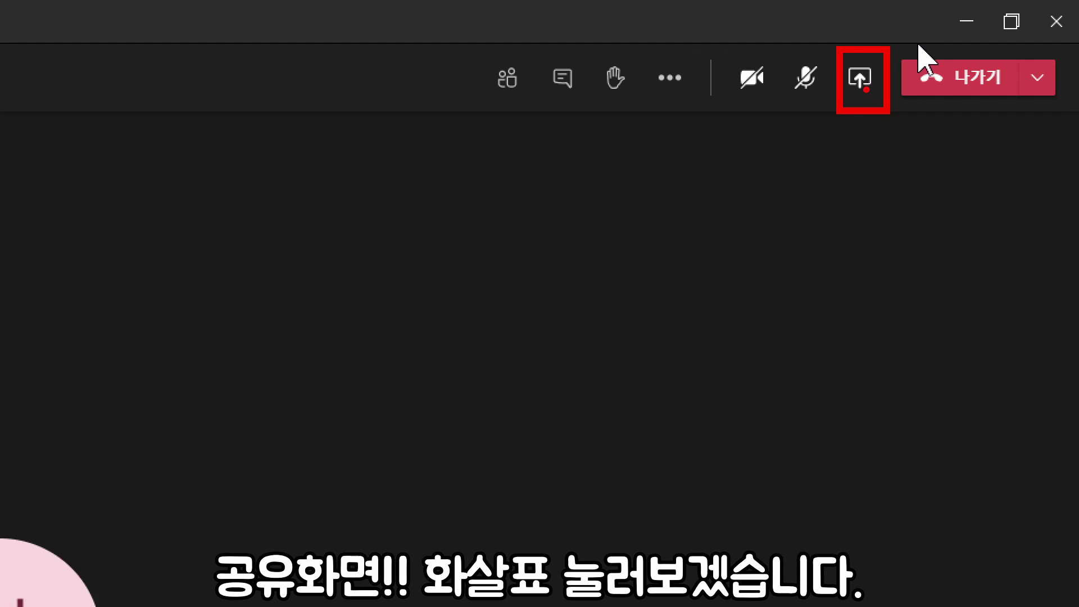
Step: Share desktop Screen #1 with computer audio included
{"action": "left_click", "coordinate": [861, 77]}
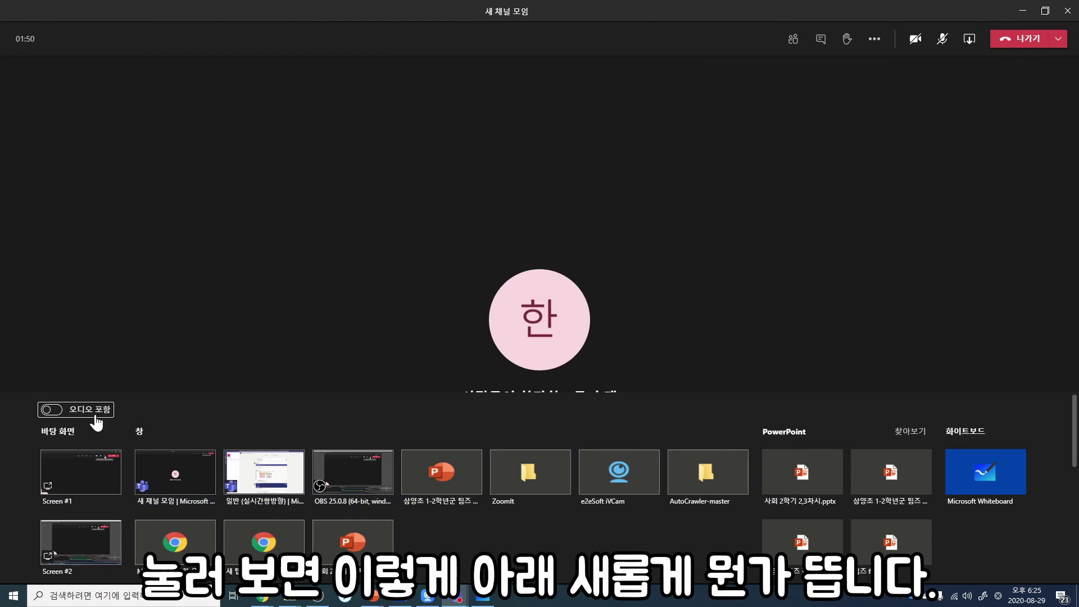
{"action": "left_click", "coordinate": [51, 410]}
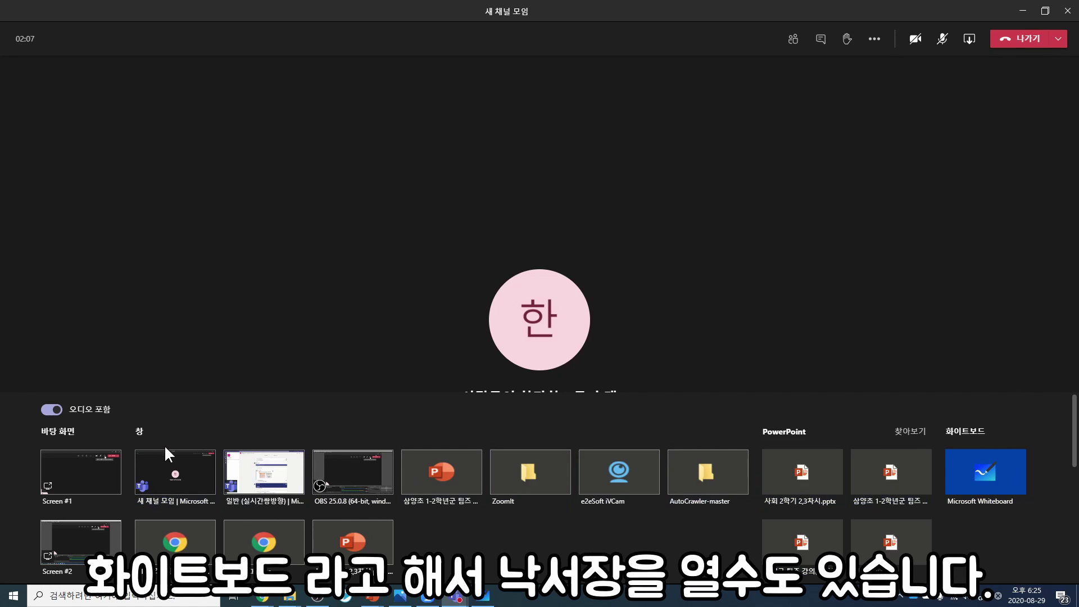
{"action": "left_click", "coordinate": [81, 472]}
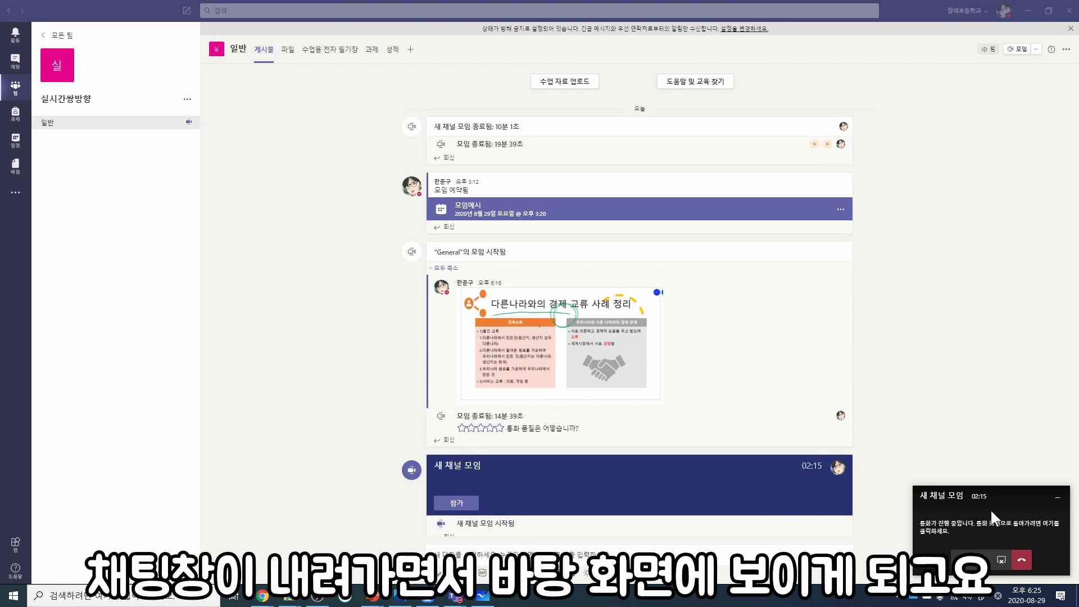
Step: Scroll through the posts in the 6학년4반 channel after restoring Teams from the taskbar
{"action": "left_click", "coordinate": [1030, 11]}
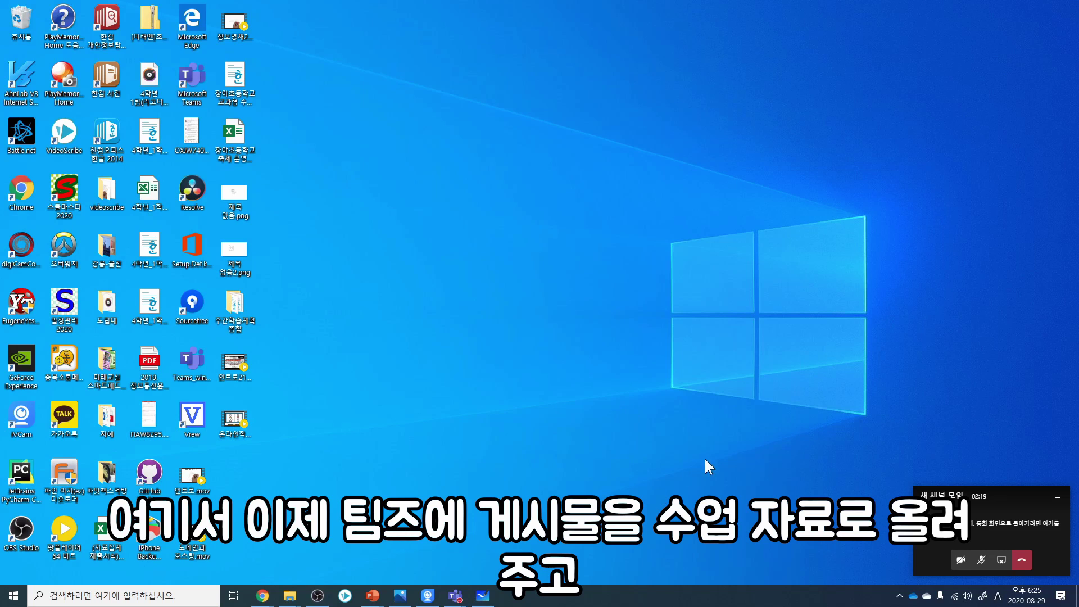
{"action": "left_click", "coordinate": [455, 596]}
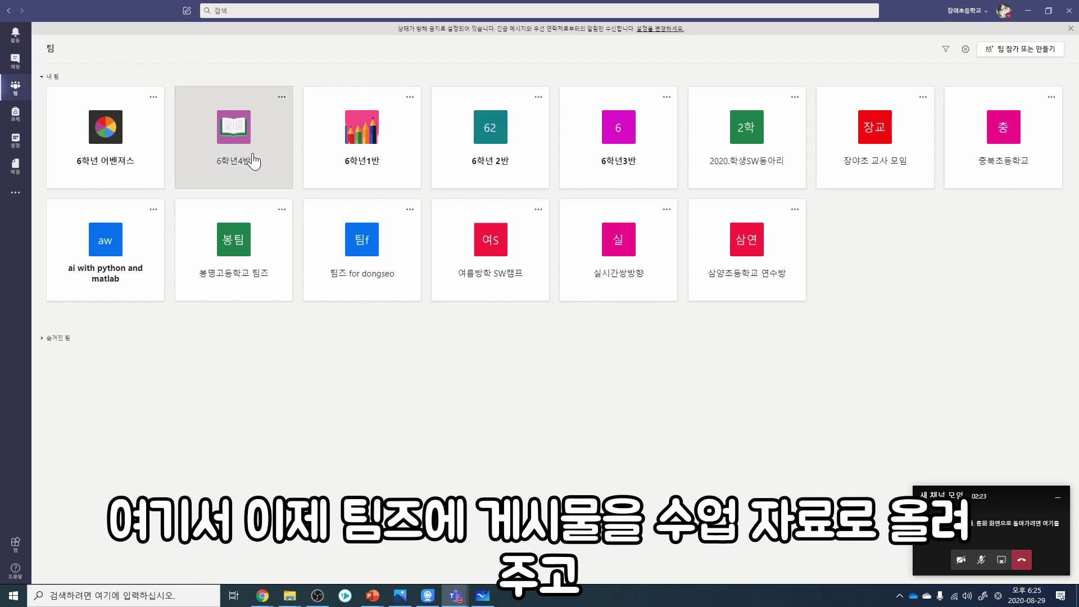
{"action": "left_click", "coordinate": [253, 162]}
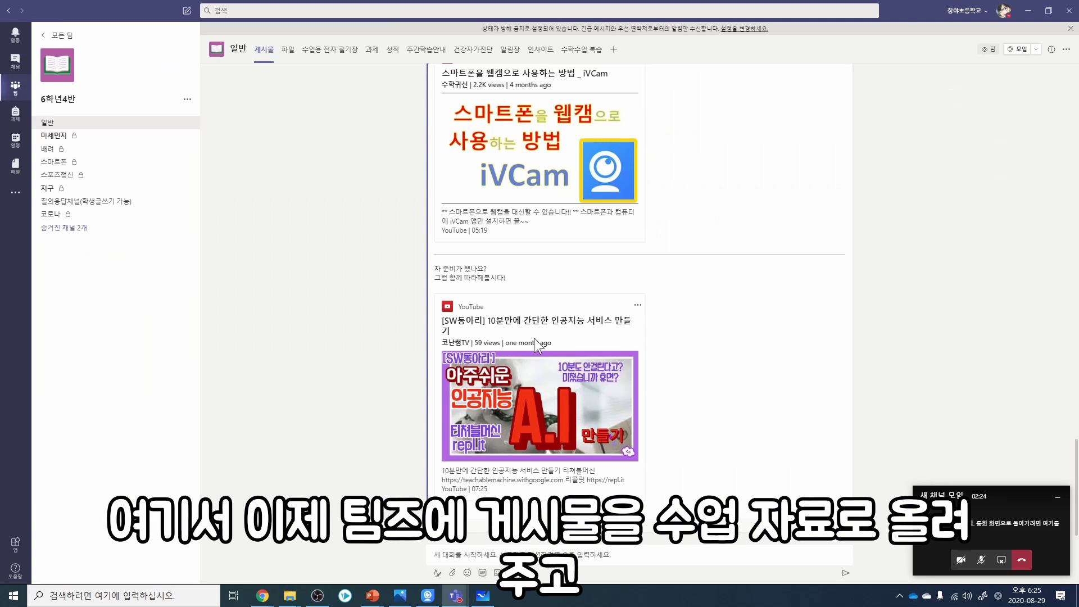
{"action": "scroll", "coordinate": [537, 350], "scroll_direction": "up", "scroll_amount": 5}
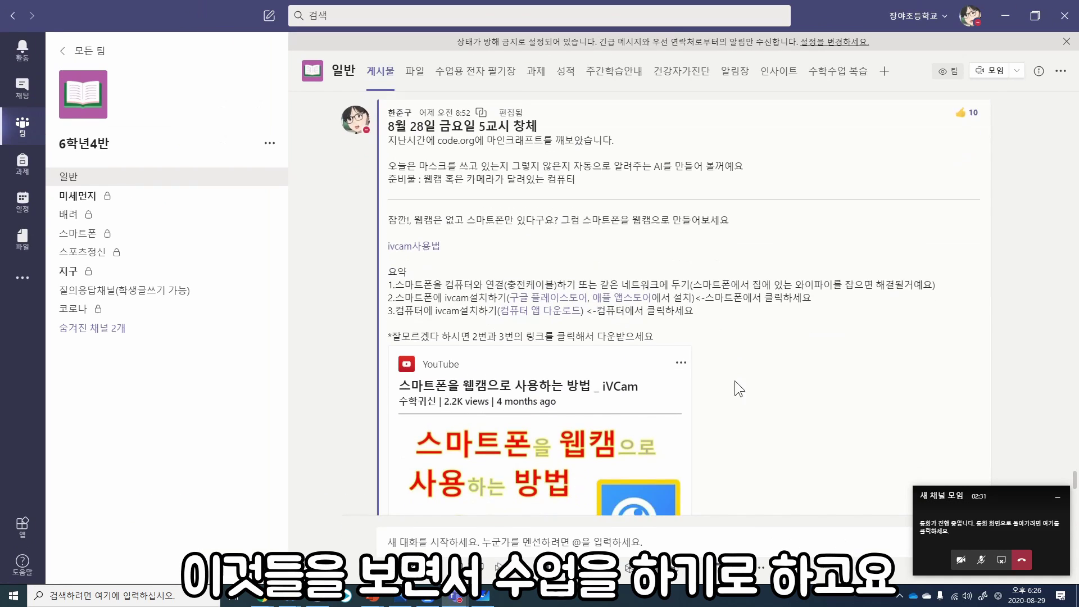
{"action": "scroll", "coordinate": [734, 380], "scroll_direction": "down", "scroll_amount": 3}
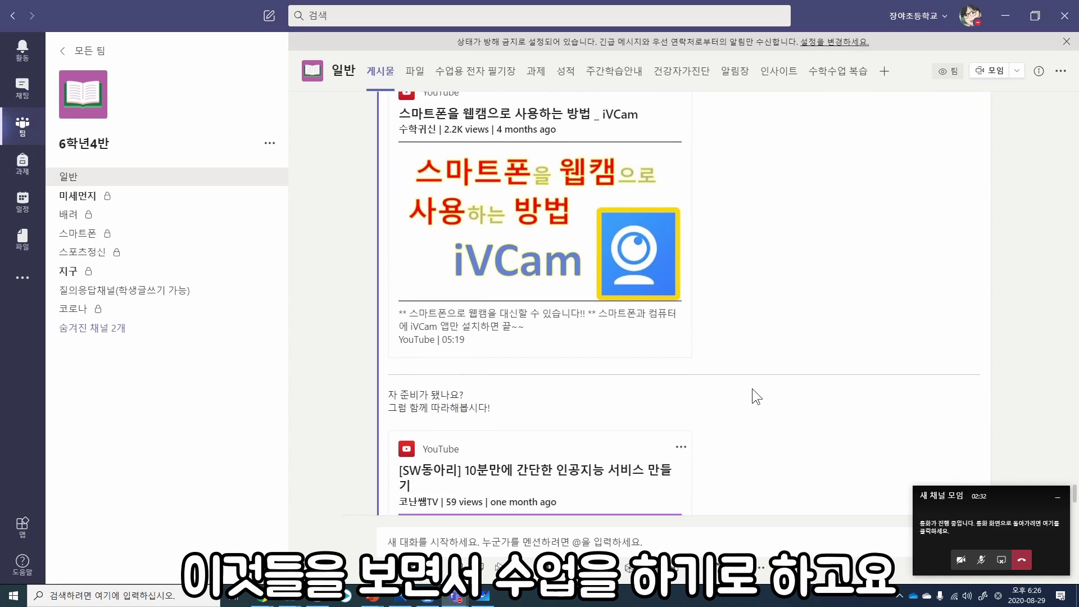
{"action": "scroll", "coordinate": [752, 388], "scroll_direction": "down", "scroll_amount": 1}
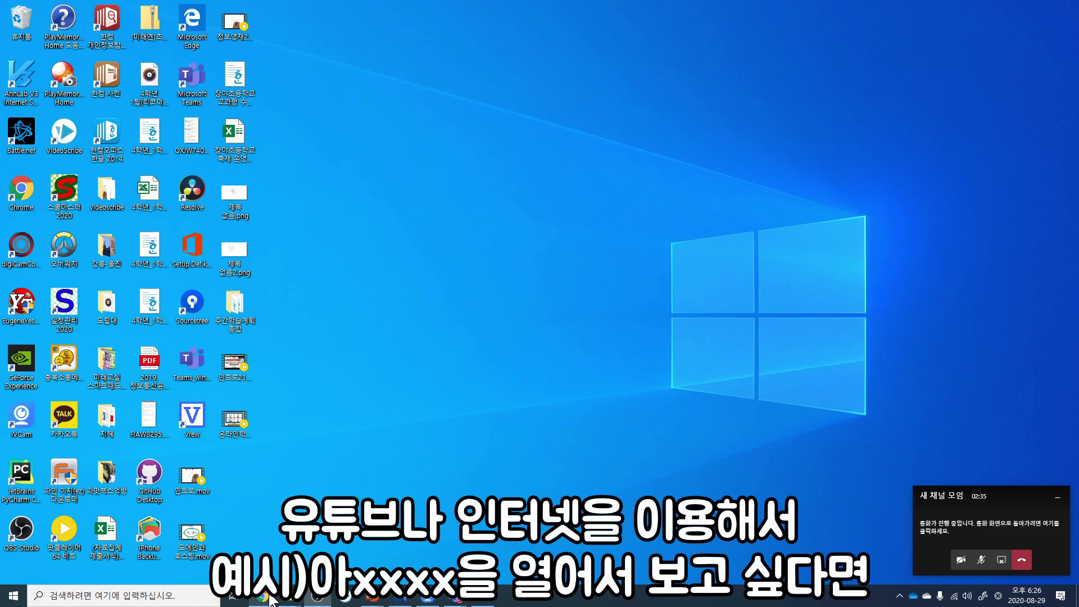
Step: Sign in to i-Scream in Chrome, then start a new tab with the Google apps list
{"action": "left_click", "coordinate": [263, 596]}
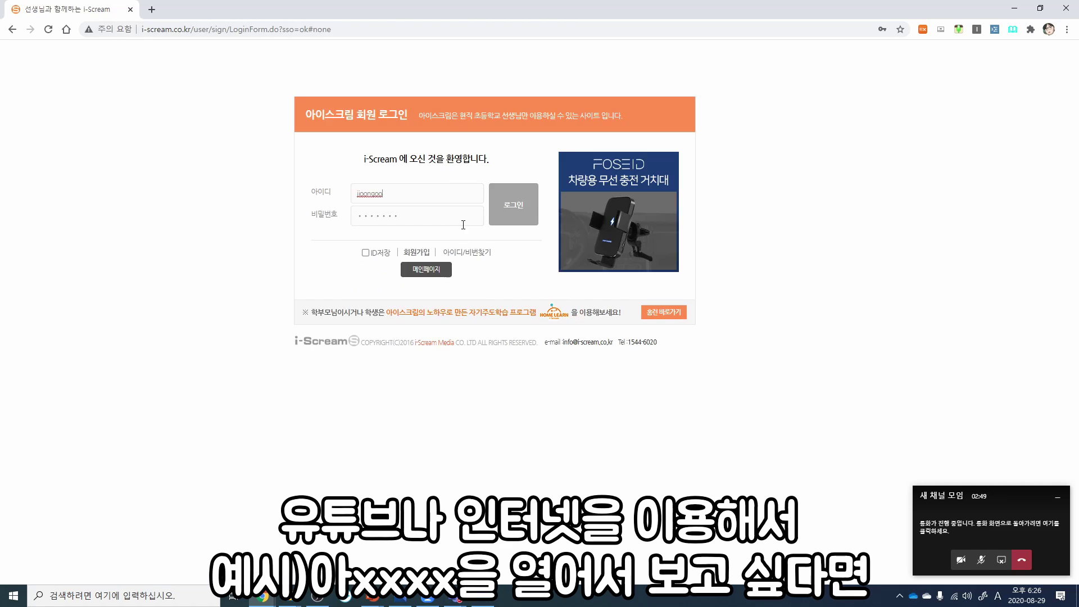
{"action": "left_click", "coordinate": [514, 216]}
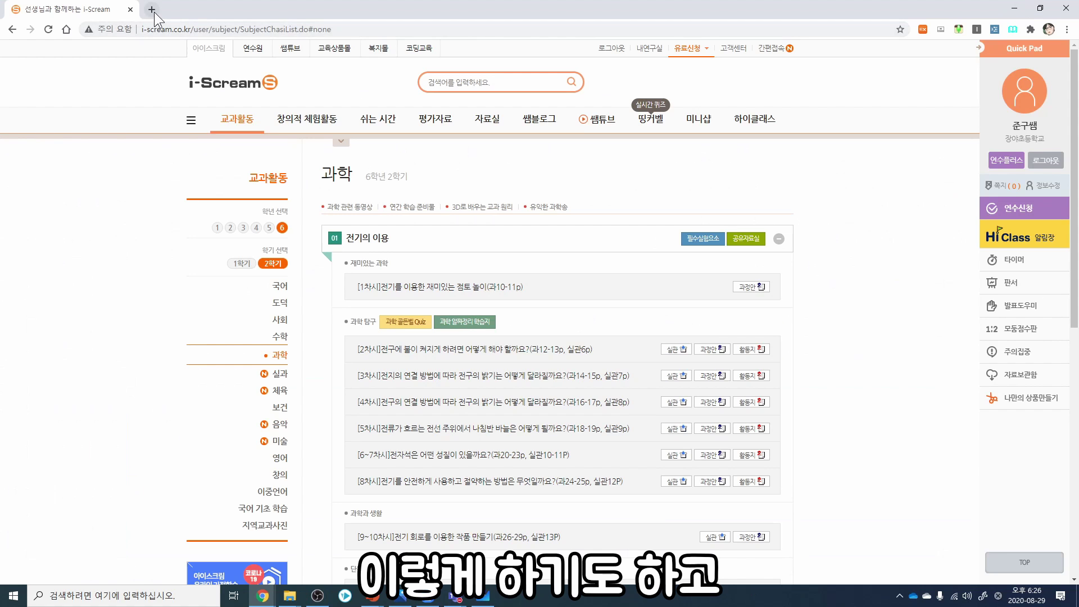
{"action": "key", "text": "ctrl+t"}
{"action": "left_click", "coordinate": [1033, 76]}
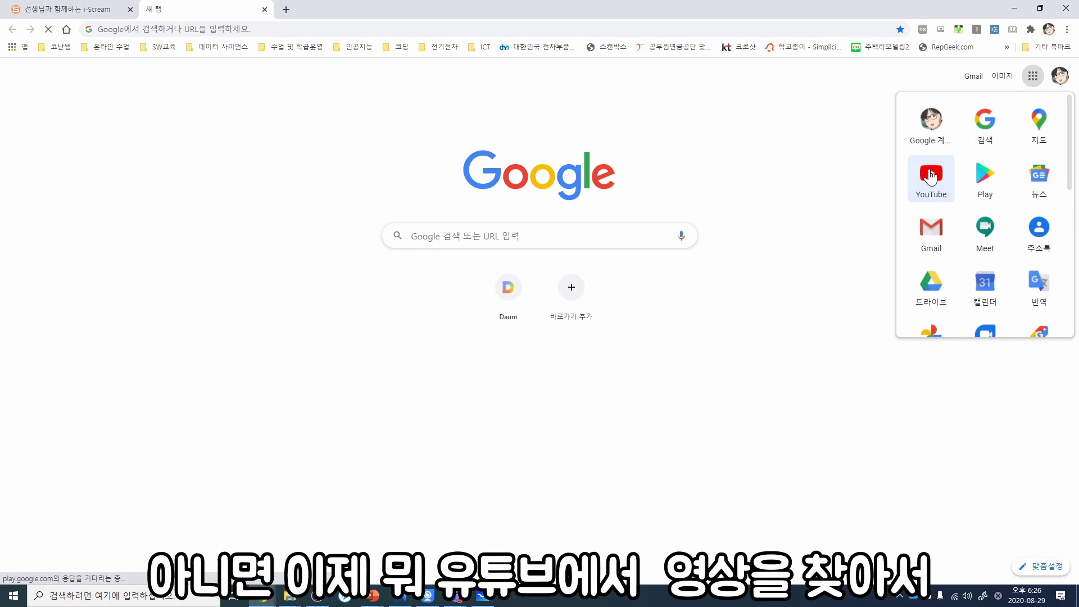
Step: Play the YouTube 6th-grade social studies unit 2 video, then search Windows for 'WH'
{"action": "left_click", "coordinate": [931, 174]}
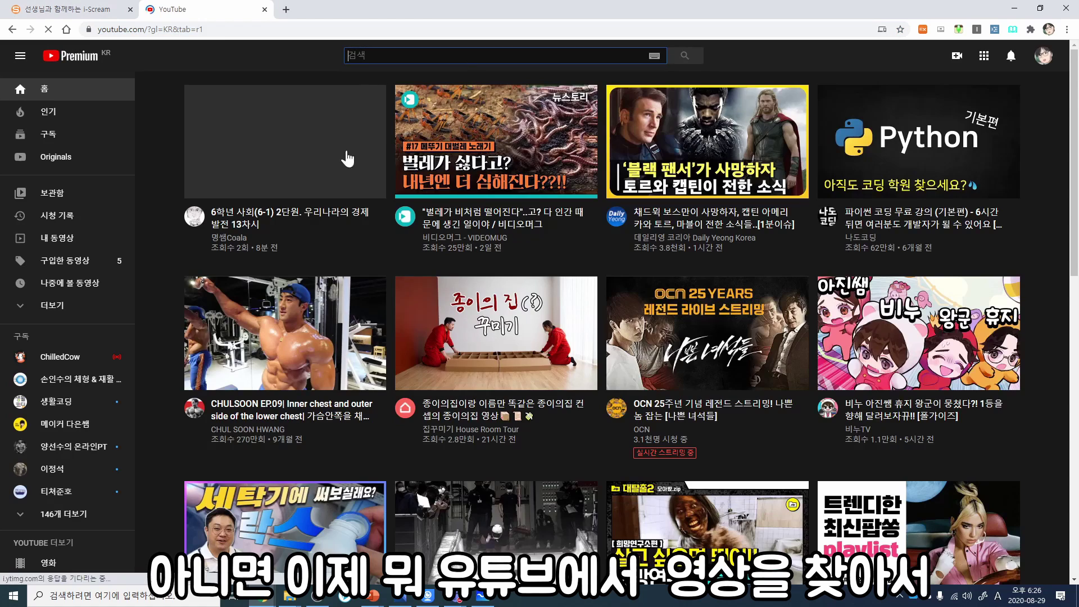
{"action": "left_click", "coordinate": [285, 140]}
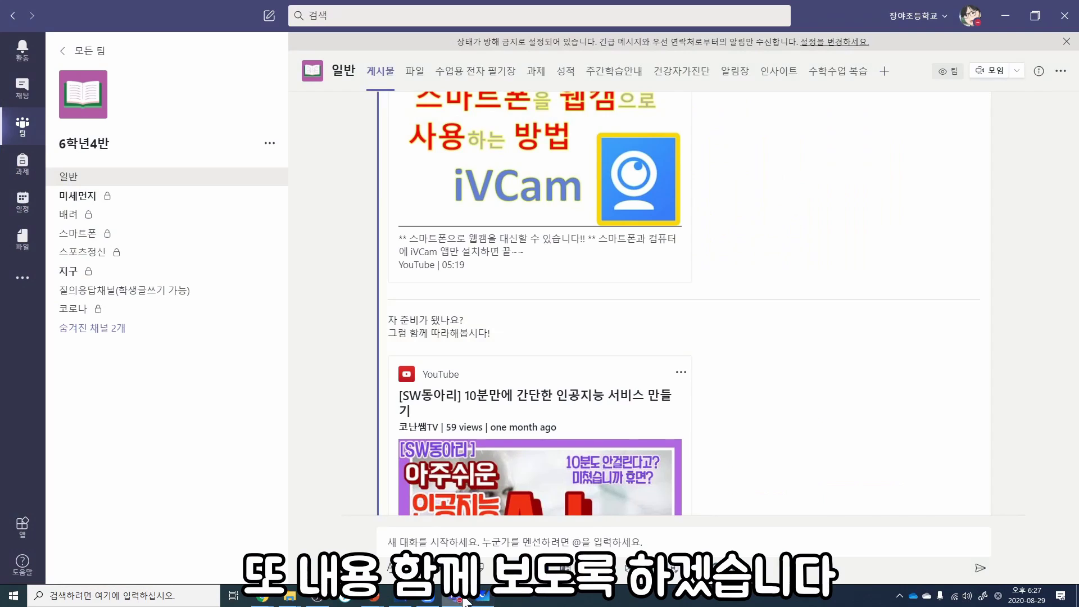
{"action": "left_click", "coordinate": [204, 596]}
{"action": "type", "text": "W"}
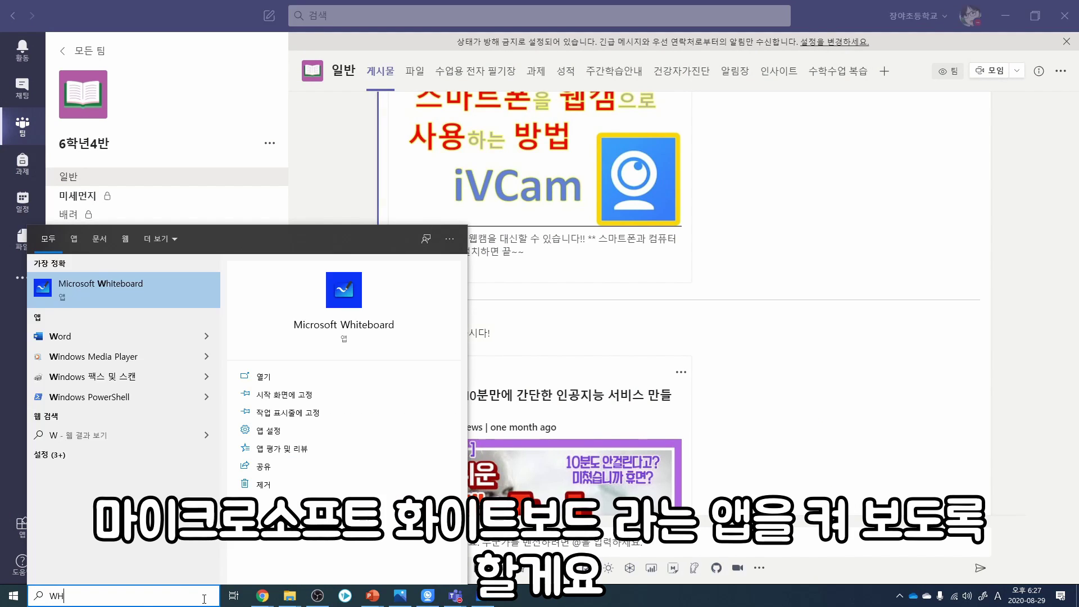
{"action": "type", "text": "H"}
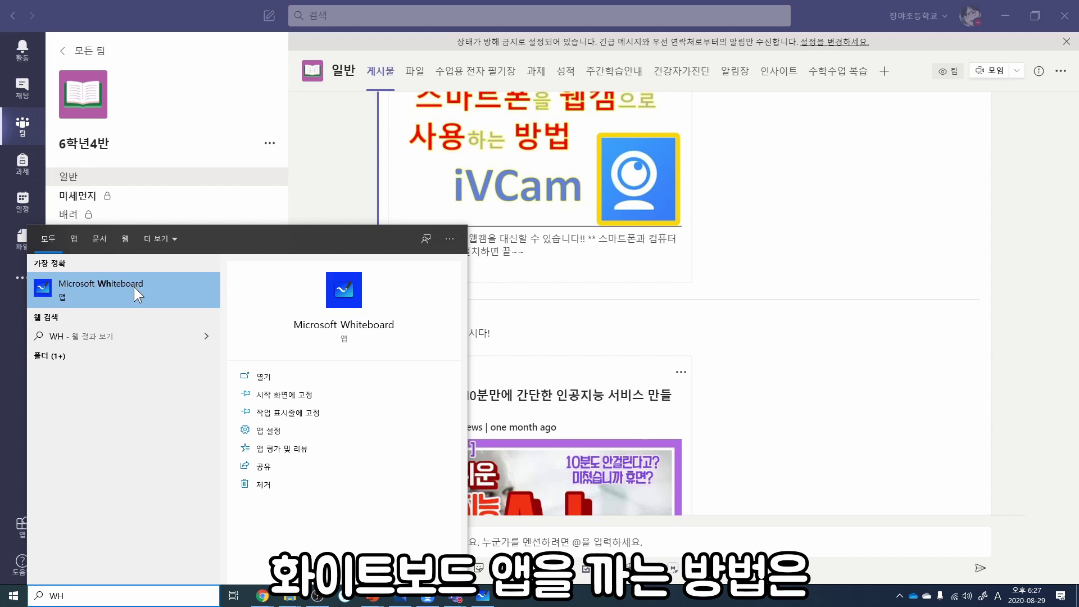
Step: Search the Start menu for 'MICROSOFT ST' and launch Microsoft Store
{"action": "left_click", "coordinate": [13, 595]}
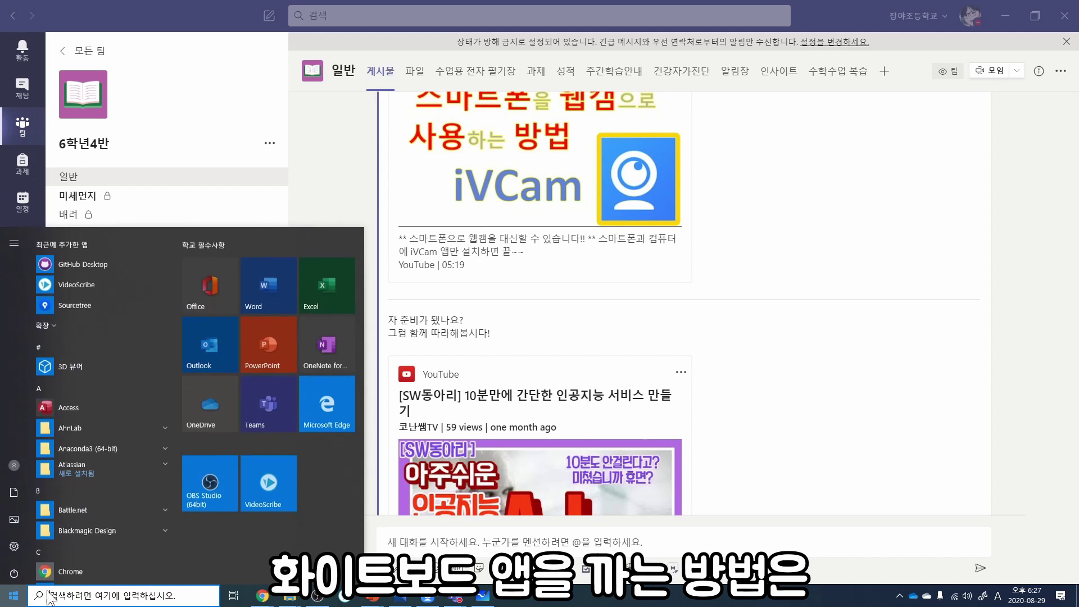
{"action": "type", "text": "MIC"}
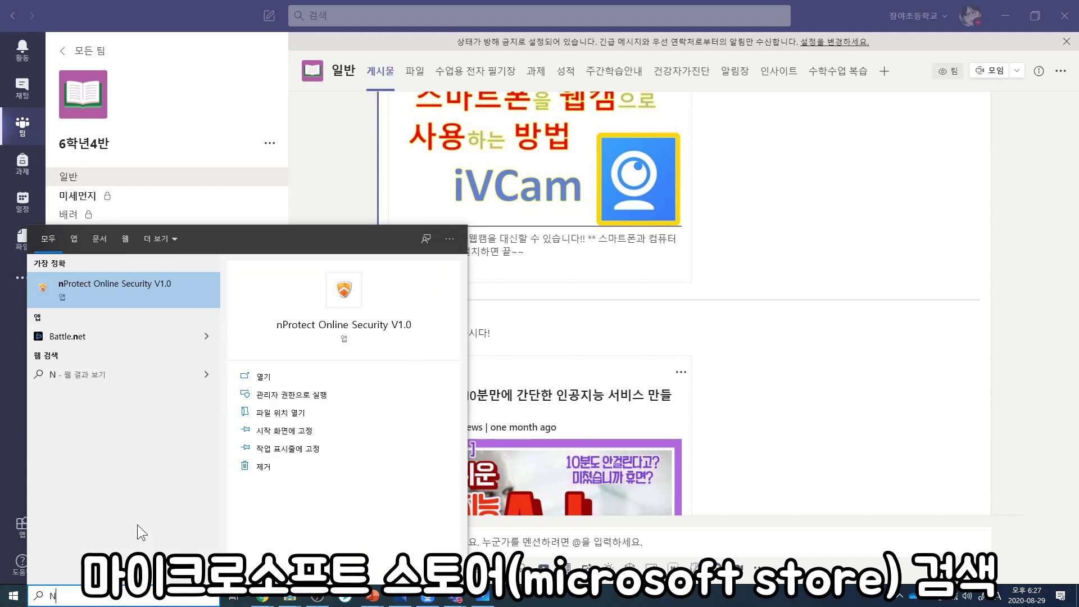
{"action": "type", "text": "ROSOFT"}
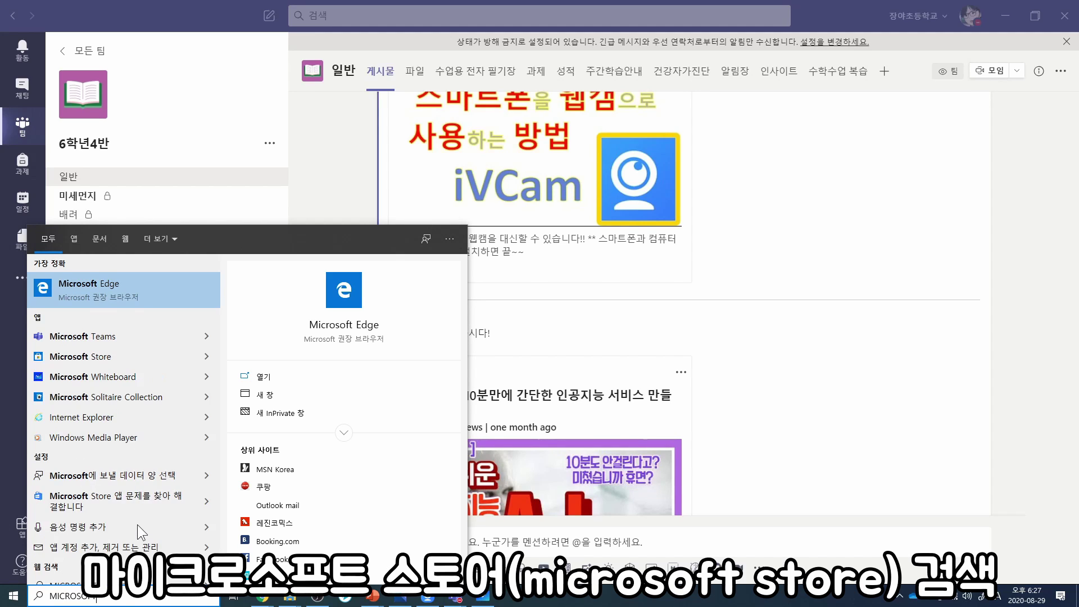
{"action": "scroll", "coordinate": [147, 432], "scroll_direction": "down", "scroll_amount": 1}
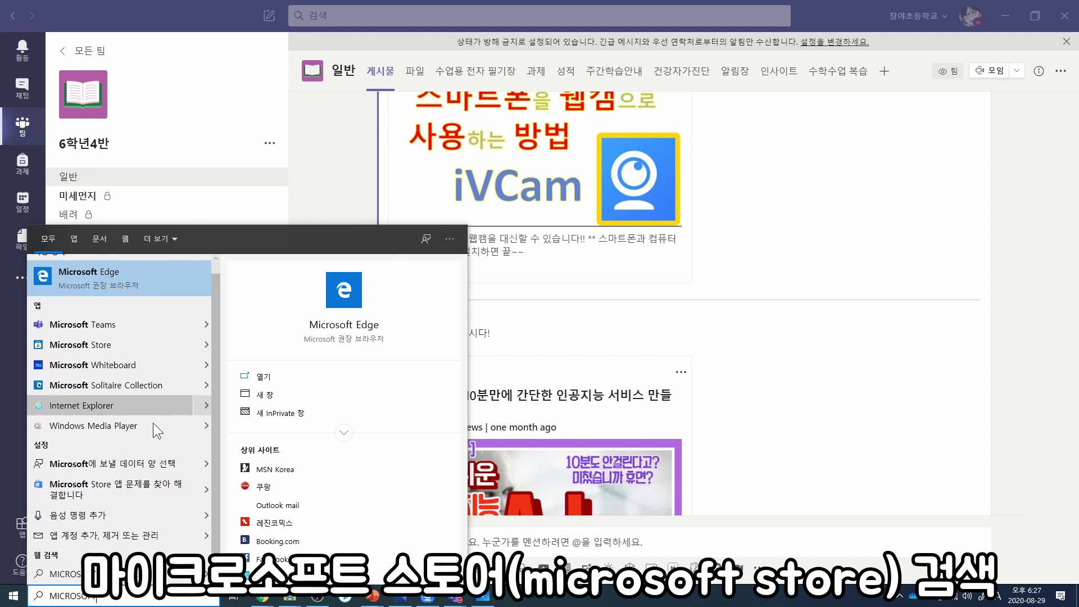
{"action": "type", "text": "ST"}
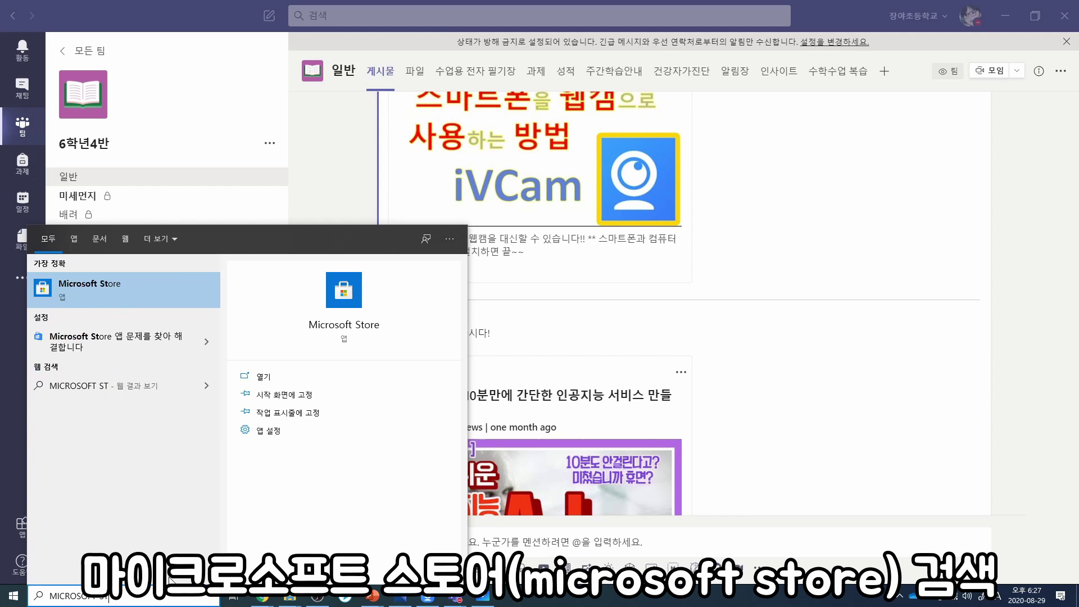
{"action": "left_click", "coordinate": [106, 296]}
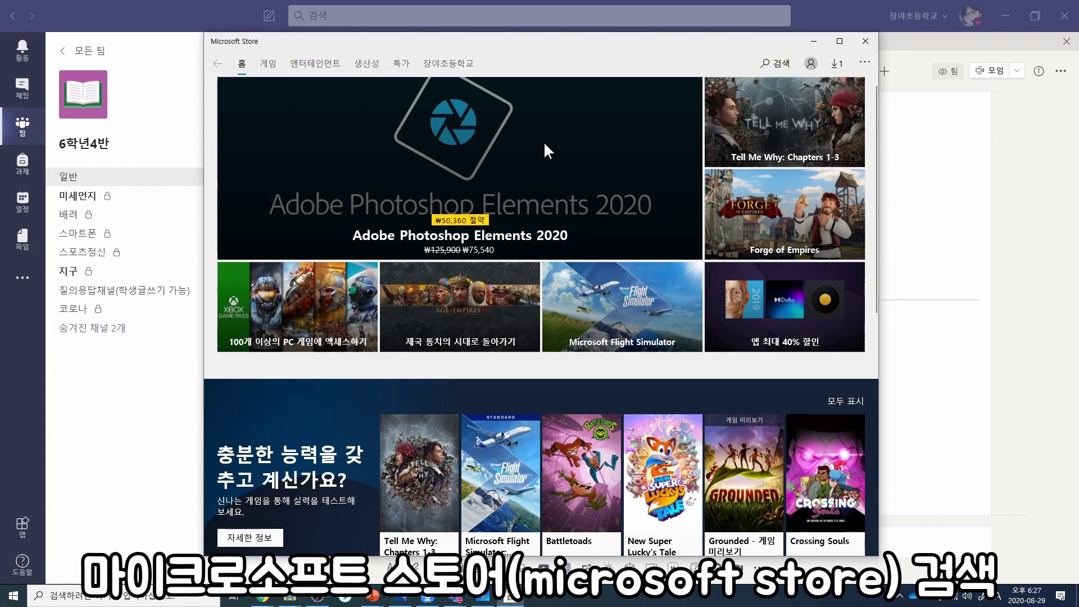
Step: Search the Microsoft Store for 'WHITE' and launch the Microsoft Whiteboard app
{"action": "left_click", "coordinate": [772, 66]}
{"action": "type", "text": "WHITE"}
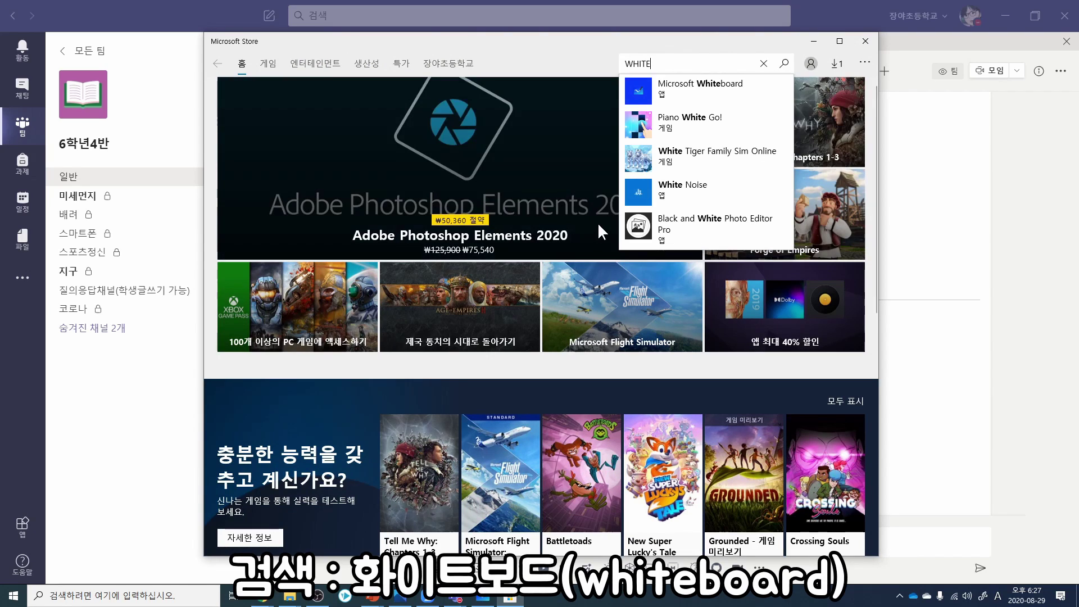
{"action": "left_click", "coordinate": [690, 90]}
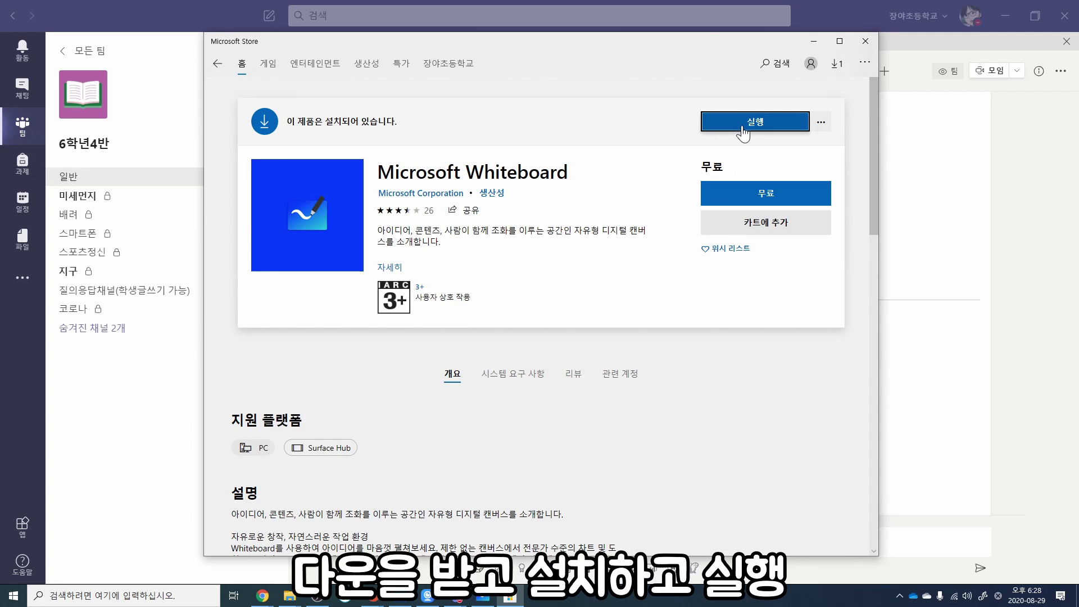
{"action": "left_click", "coordinate": [776, 126]}
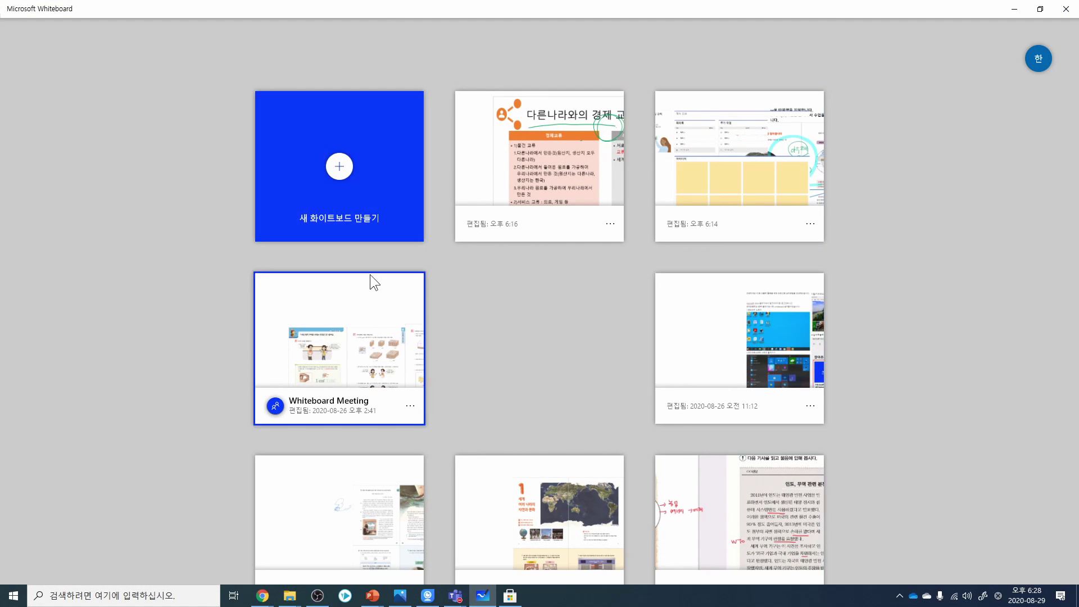
Step: On a new whiteboard, add PDF pages and select the first two pages of [사회6-2]1_1차시_교과서
{"action": "left_click", "coordinate": [339, 167]}
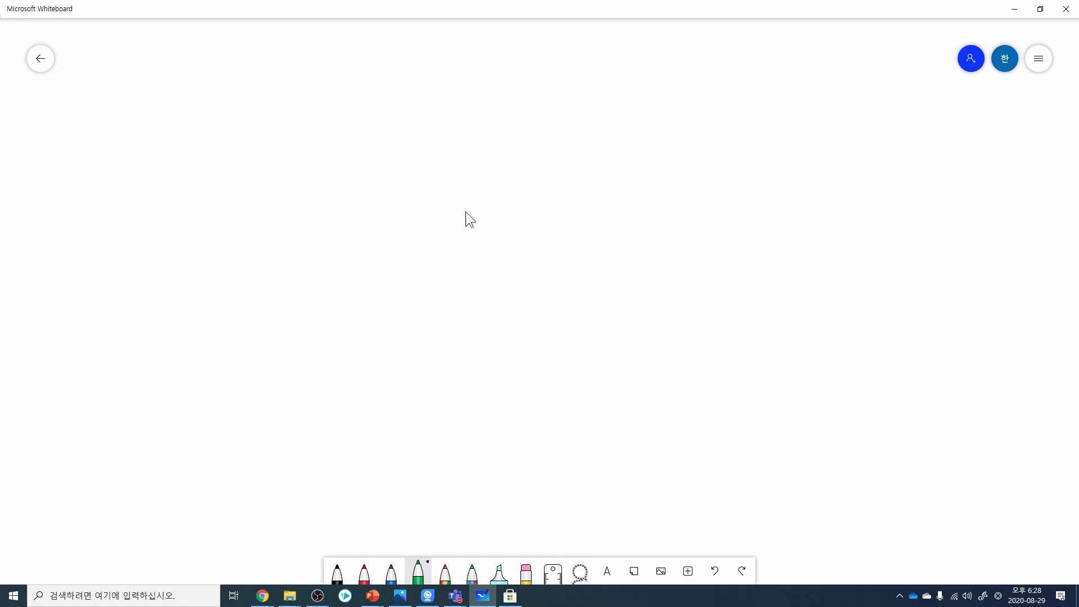
{"action": "right_click", "coordinate": [384, 181]}
{"action": "left_click", "coordinate": [477, 250]}
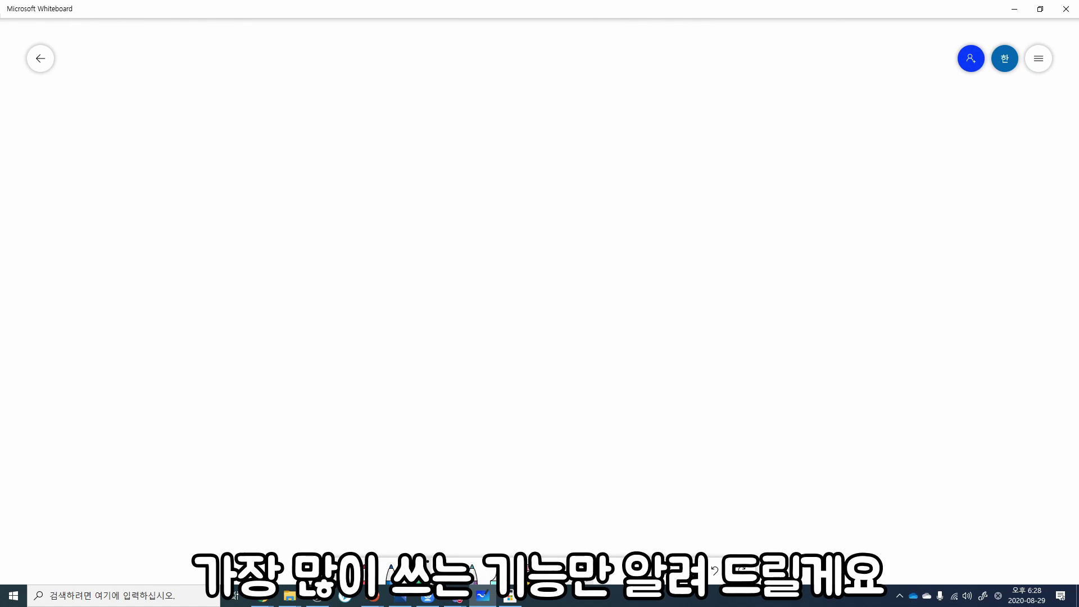
{"action": "right_click", "coordinate": [385, 213]}
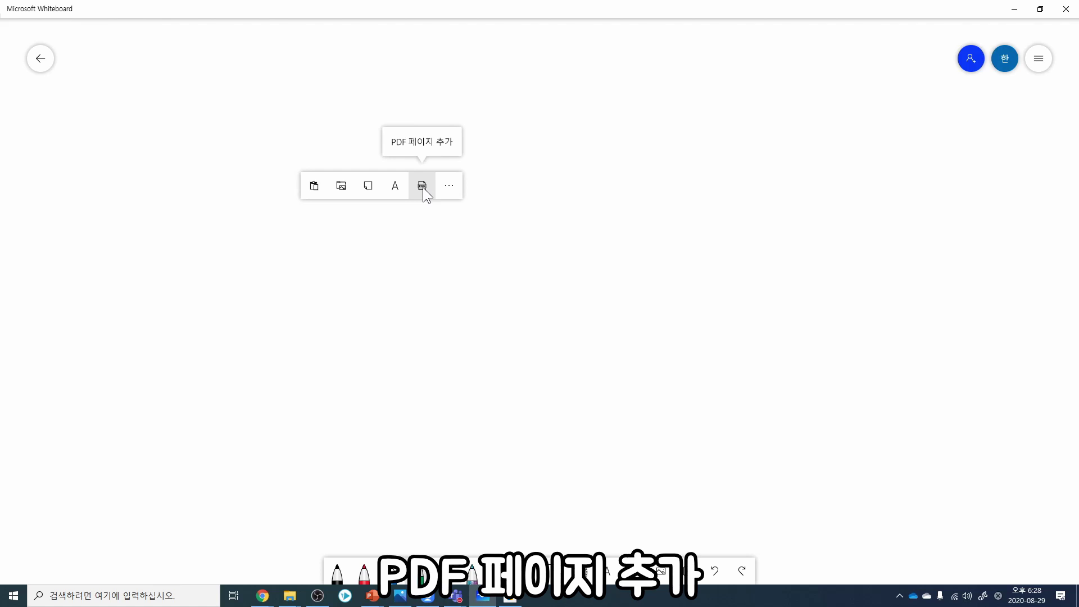
{"action": "left_click", "coordinate": [423, 187]}
{"action": "left_click_drag", "start_coordinate": [352, 101], "coordinate": [489, 215]}
{"action": "left_click", "coordinate": [421, 186]}
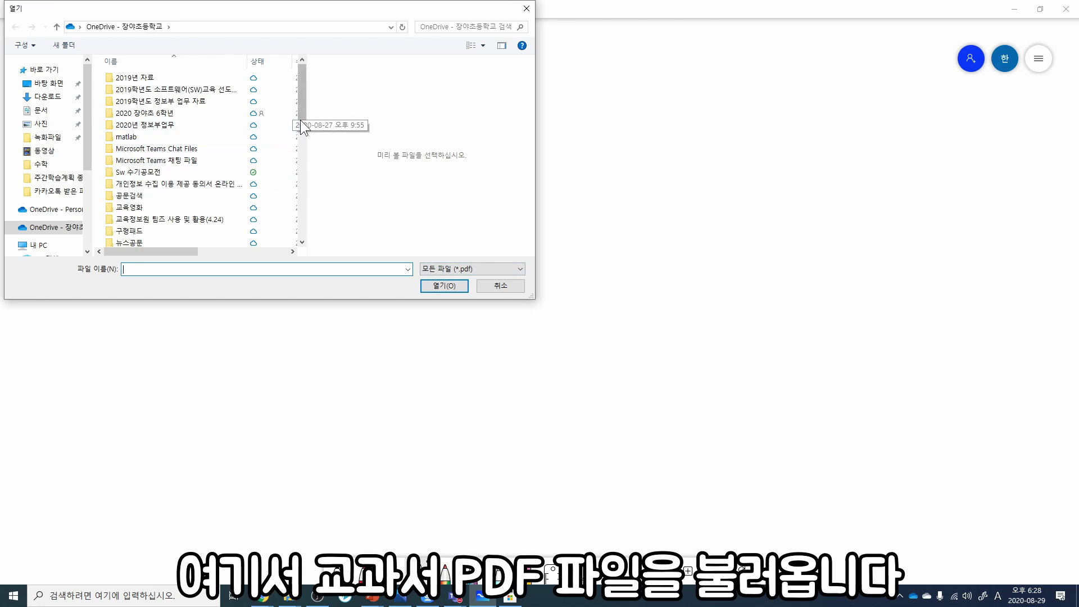
{"action": "left_click_drag", "start_coordinate": [303, 124], "coordinate": [302, 216]}
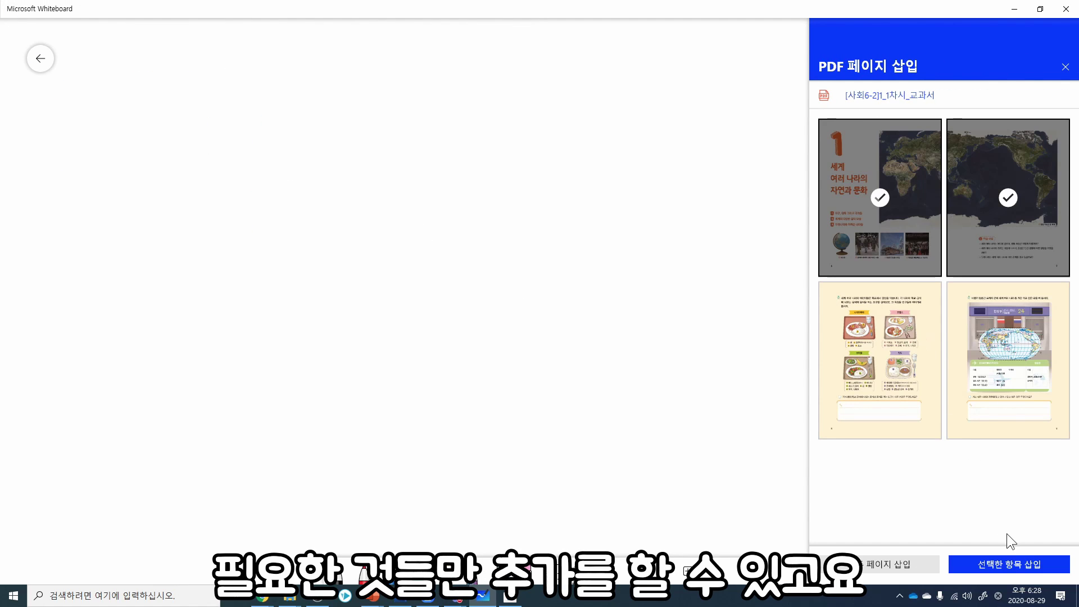
Step: Insert the two textbook pages, lock each in place, then draw and erase a green test circle
{"action": "left_click", "coordinate": [1008, 563]}
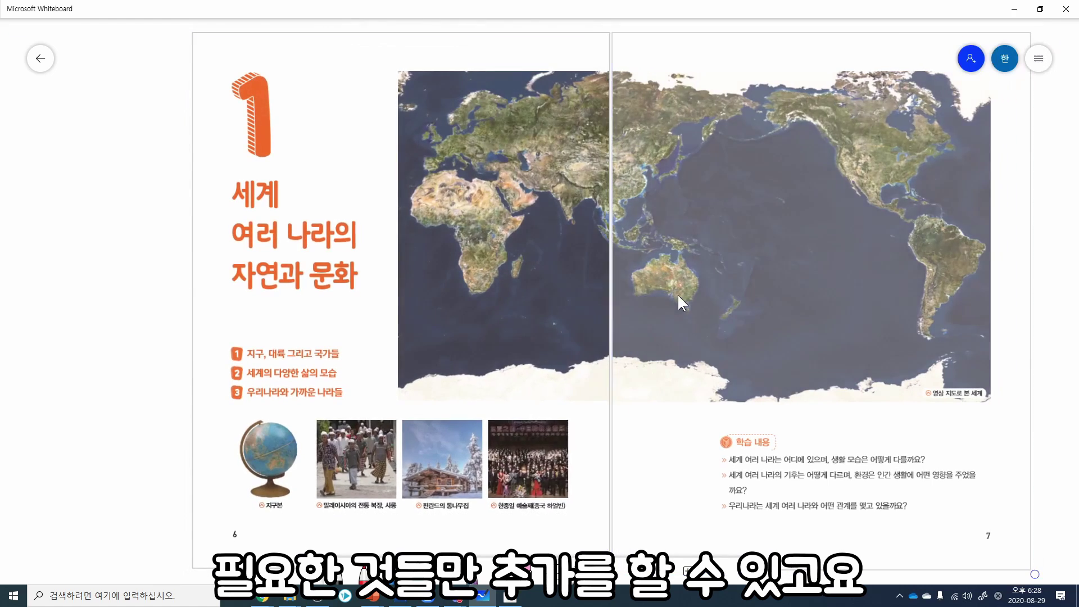
{"action": "left_click", "coordinate": [486, 221]}
{"action": "left_click", "coordinate": [381, 35]}
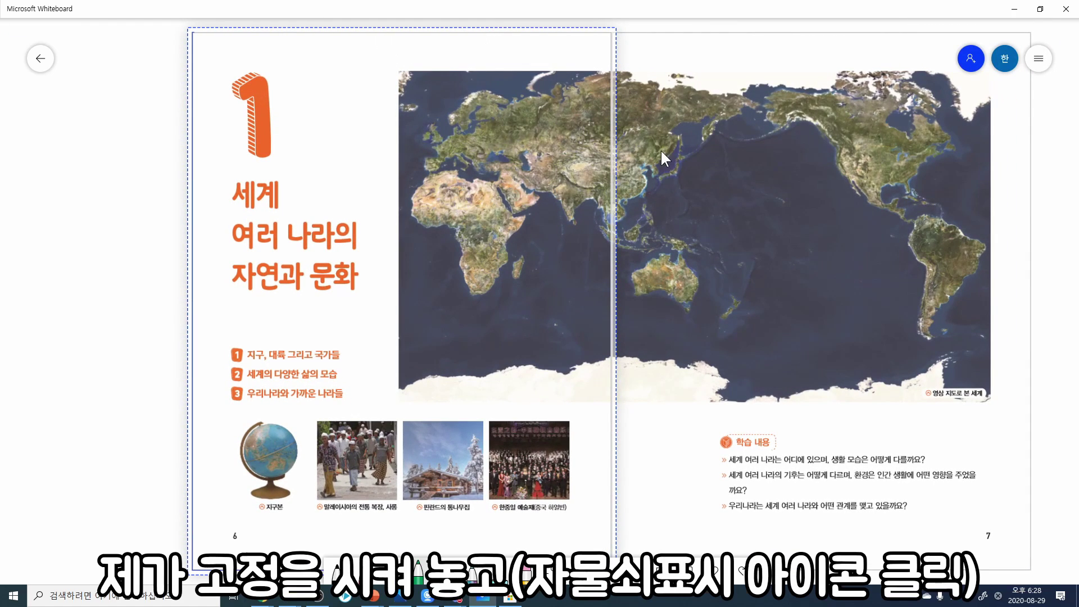
{"action": "left_click", "coordinate": [659, 150]}
{"action": "left_click", "coordinate": [801, 32]}
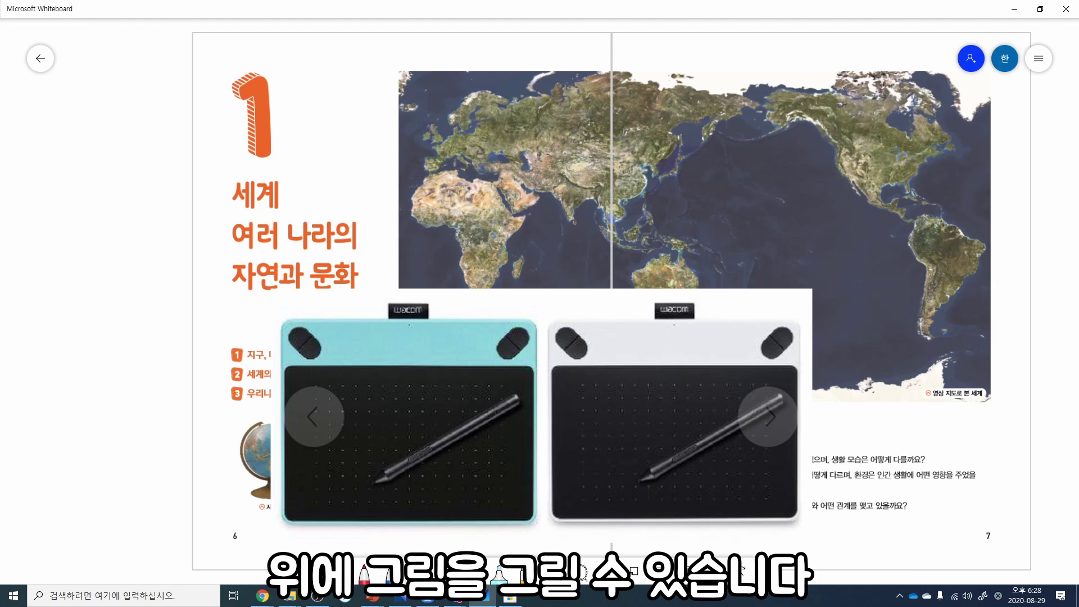
{"action": "mouse_move", "coordinate": [270, 330]}
{"action": "left_mouse_down"}
{"action": "mouse_move", "coordinate": [247, 181]}
{"action": "mouse_move", "coordinate": [417, 282]}
{"action": "left_mouse_up"}
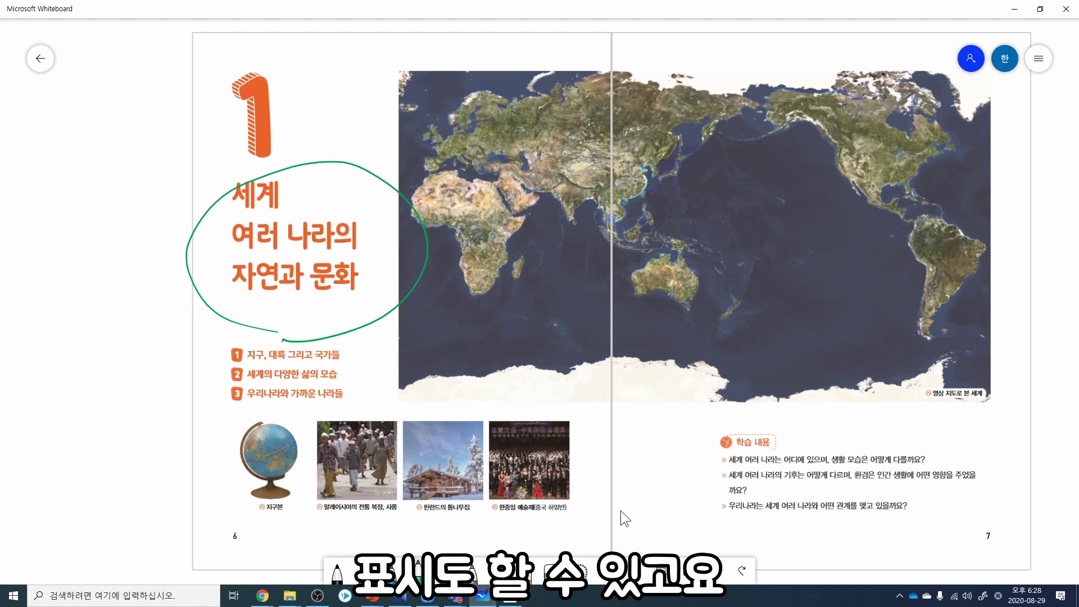
{"action": "mouse_move", "coordinate": [355, 326]}
{"action": "left_mouse_down"}
{"action": "mouse_move", "coordinate": [429, 241]}
{"action": "mouse_move", "coordinate": [197, 273]}
{"action": "mouse_move", "coordinate": [254, 335]}
{"action": "left_mouse_up"}
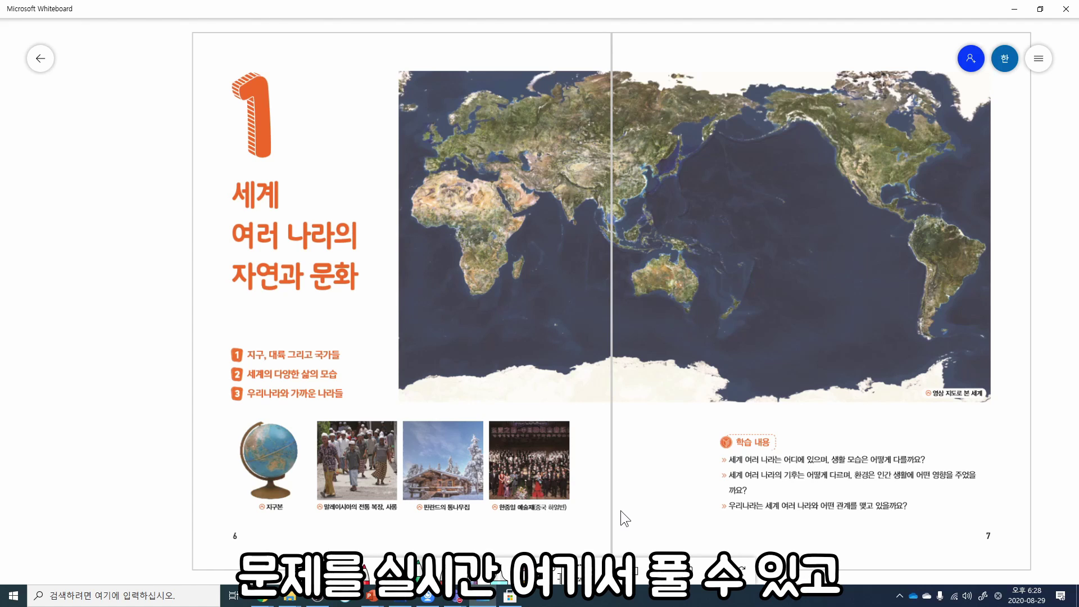
Step: Snip the whole world-map textbook spread on the whiteboard as a screenshot
{"action": "scroll", "coordinate": [501, 342], "scroll_direction": "up", "scroll_amount": 8}
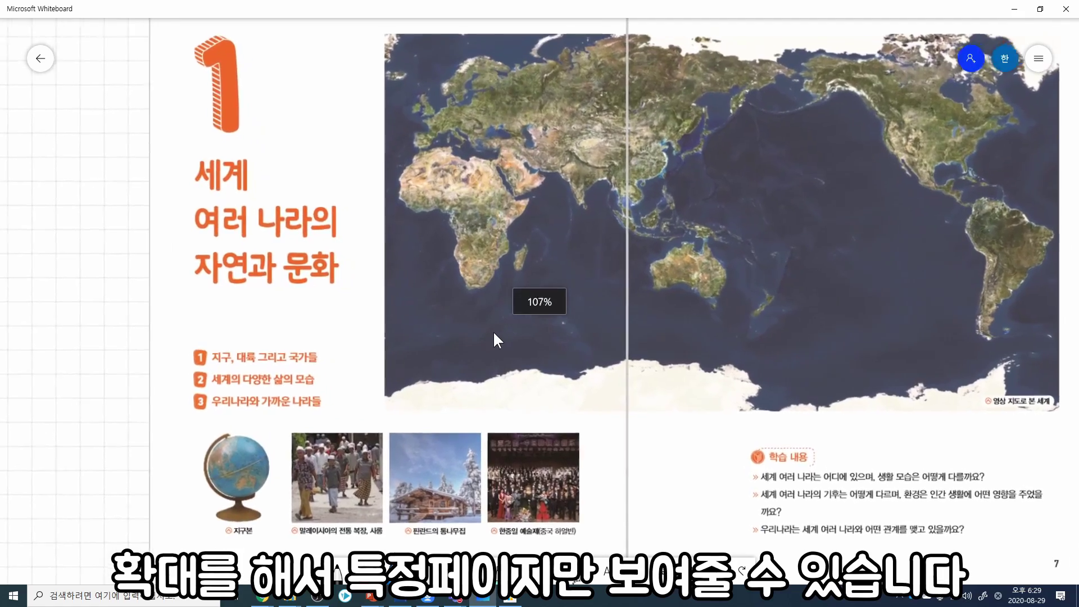
{"action": "scroll", "coordinate": [376, 361], "scroll_direction": "up", "scroll_amount": 2}
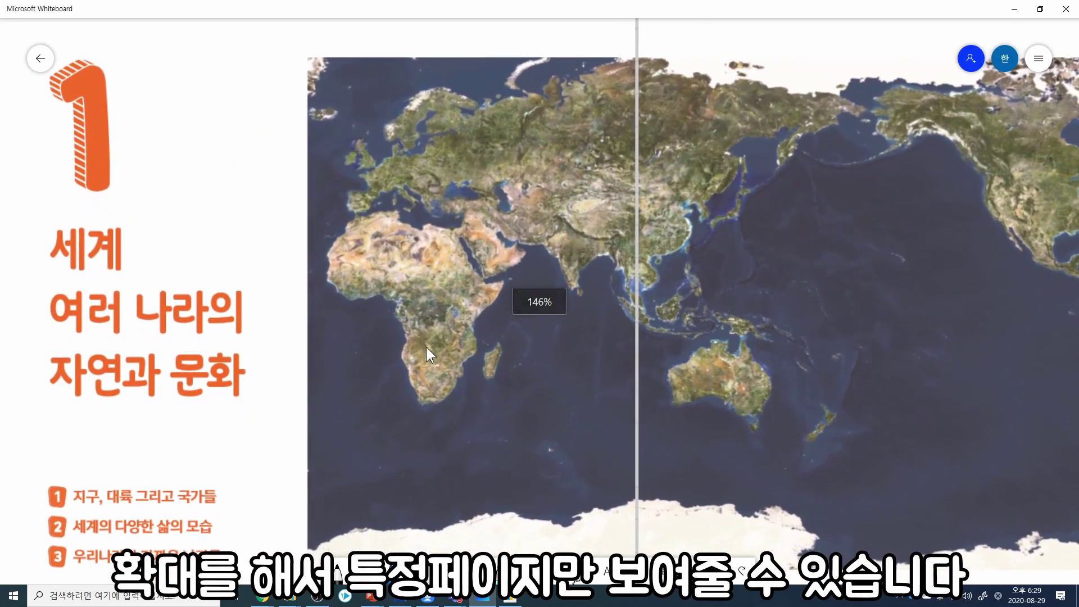
{"action": "scroll", "coordinate": [362, 449], "scroll_direction": "down", "scroll_amount": 1}
{"action": "scroll", "coordinate": [439, 390], "scroll_direction": "down", "scroll_amount": 5}
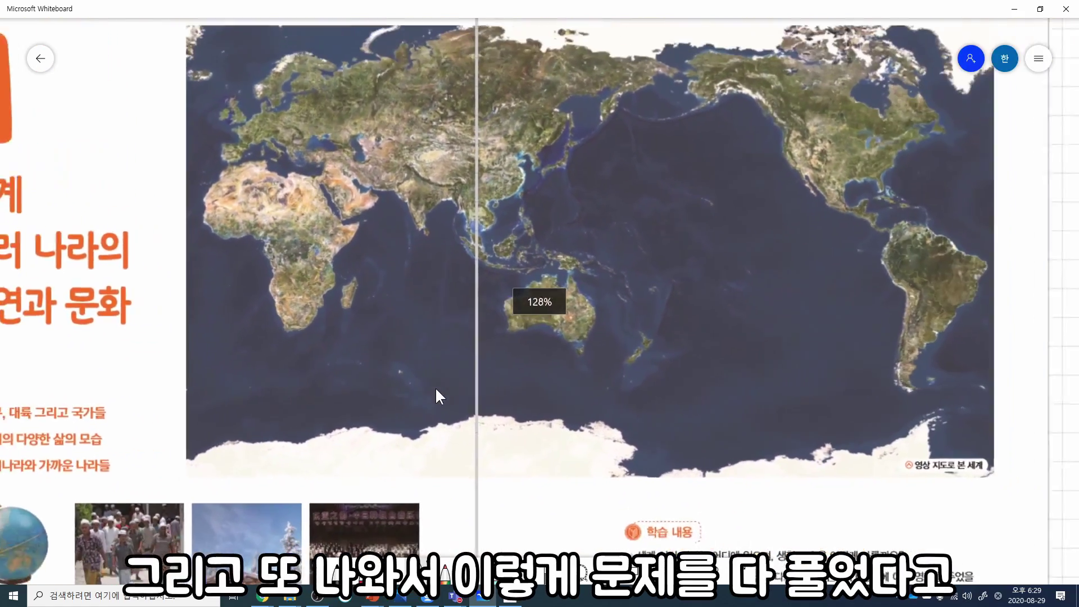
{"action": "scroll", "coordinate": [432, 353], "scroll_direction": "down", "scroll_amount": 3}
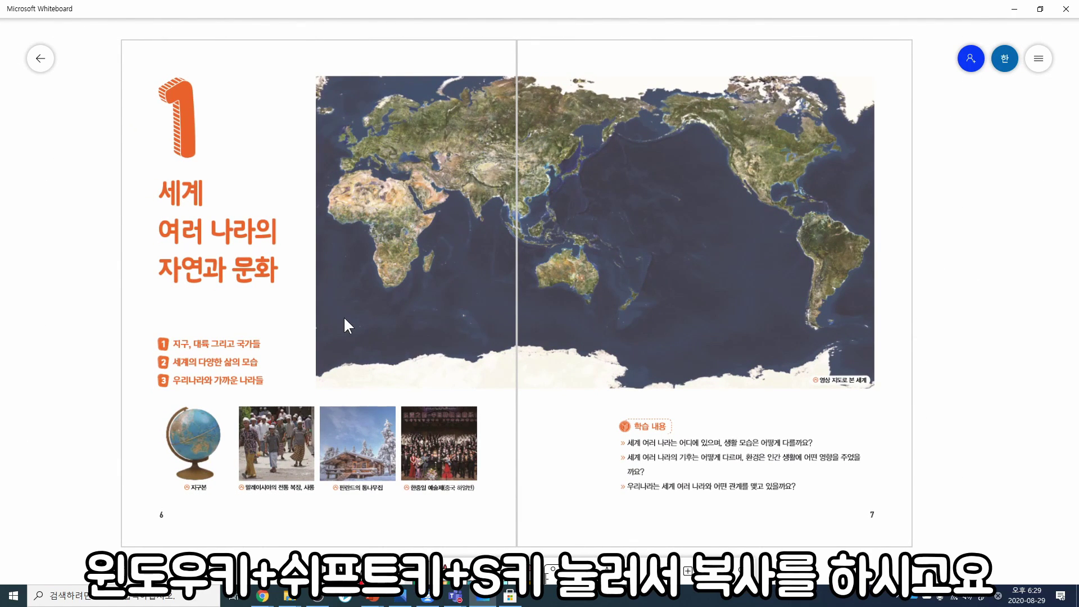
{"action": "key", "text": "super+shift+s"}
{"action": "mouse_move", "coordinate": [106, 28]}
{"action": "left_mouse_down"}
{"action": "mouse_move", "coordinate": [893, 601]}
{"action": "mouse_move", "coordinate": [932, 559]}
{"action": "mouse_move", "coordinate": [913, 555]}
{"action": "left_mouse_up"}
Step: Paste the snipped textbook image into the Teams meeting chat's message box
{"action": "left_click", "coordinate": [460, 591]}
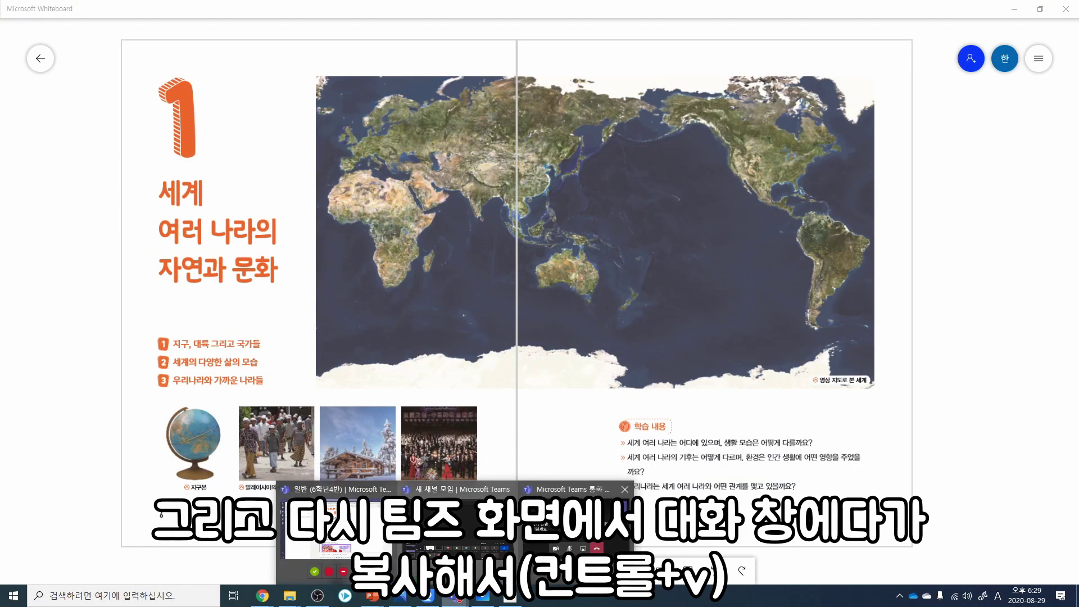
{"action": "left_click", "coordinate": [573, 528]}
{"action": "left_click", "coordinate": [985, 547]}
{"action": "key", "text": "ctrl+v"}
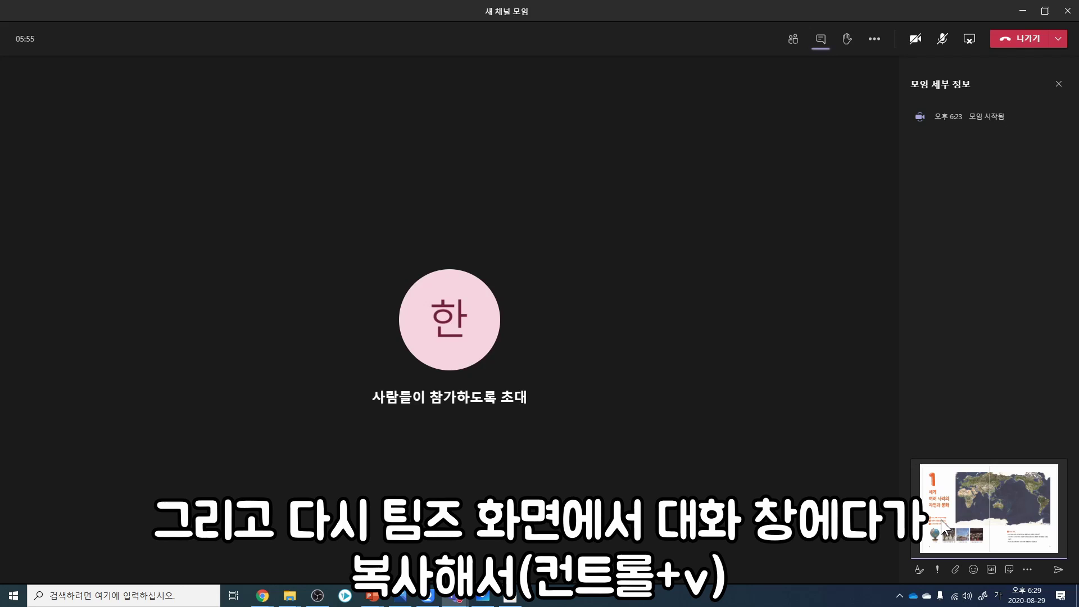
Step: Send the textbook snip to the meeting chat, view it full size, and bring Chrome forward
{"action": "key", "text": "Return"}
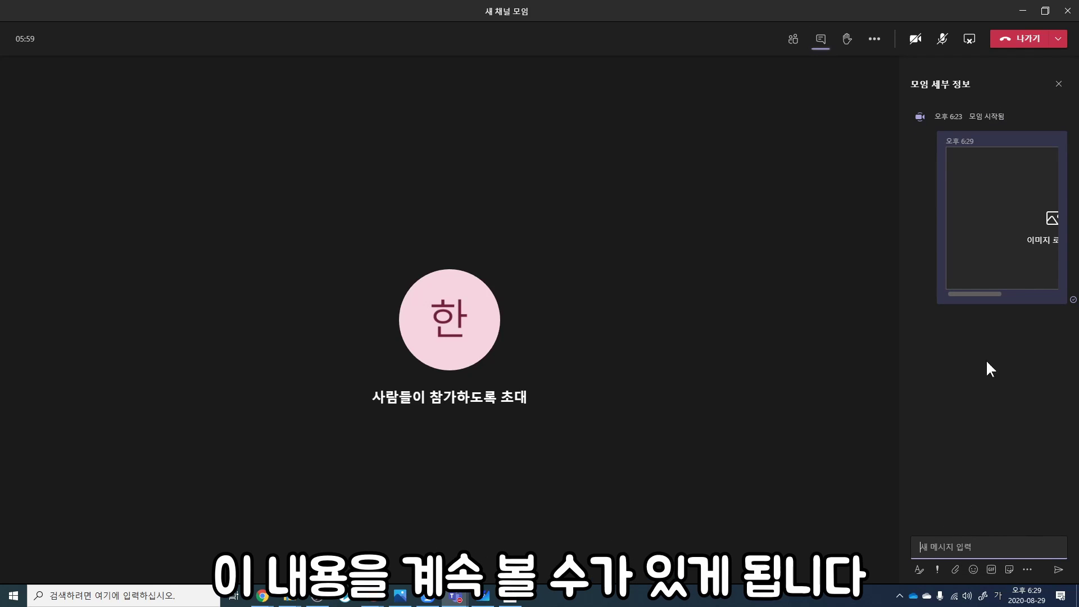
{"action": "left_click", "coordinate": [988, 292]}
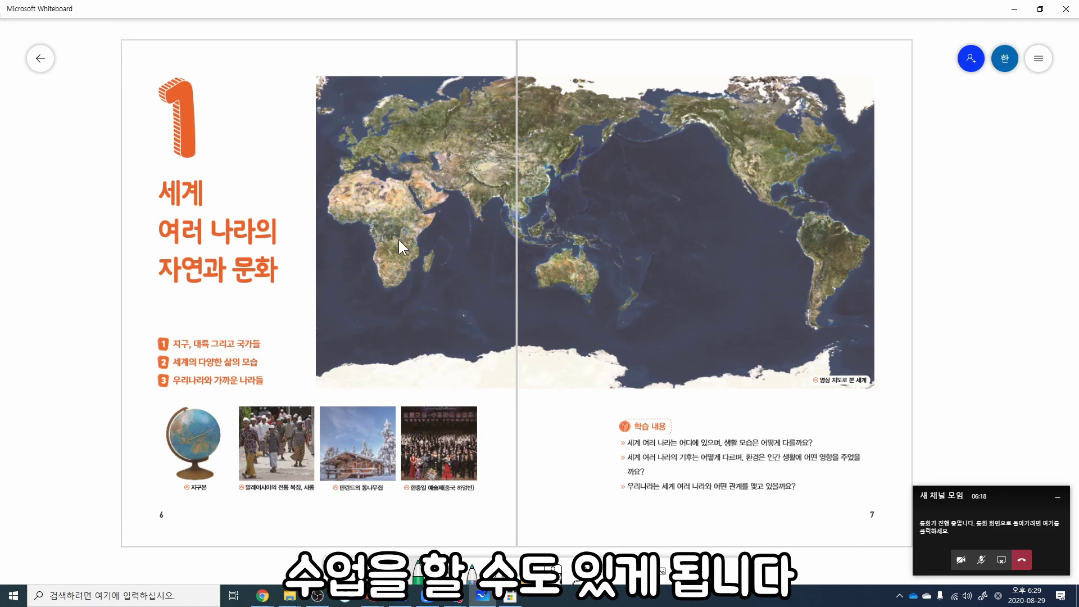
{"action": "mouse_move", "coordinate": [262, 596]}
{"action": "mouse_move", "coordinate": [318, 542]}
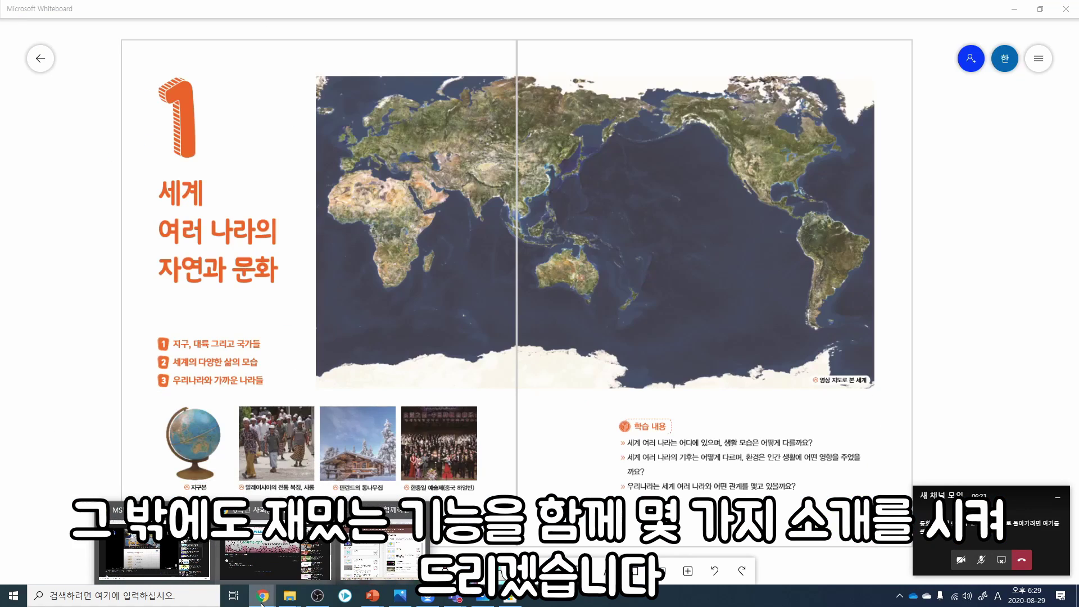
{"action": "left_click", "coordinate": [275, 548]}
Step: Go to edpuzzle.com and browse the YouTube channel's Elizabethan World View video
{"action": "type", "text": "edpuzzle.com"}
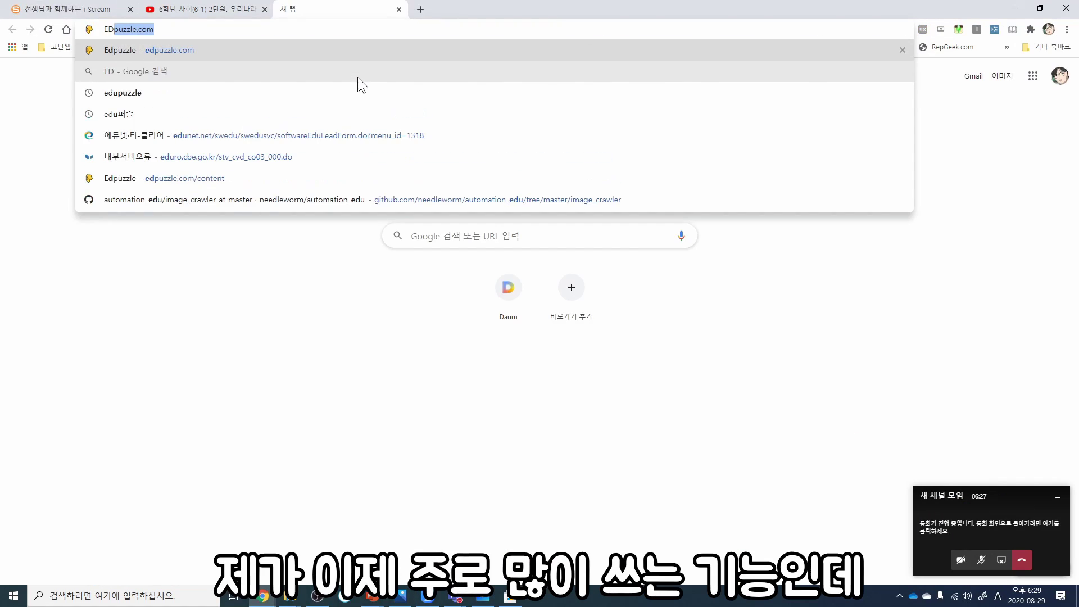
{"action": "key", "text": "Return"}
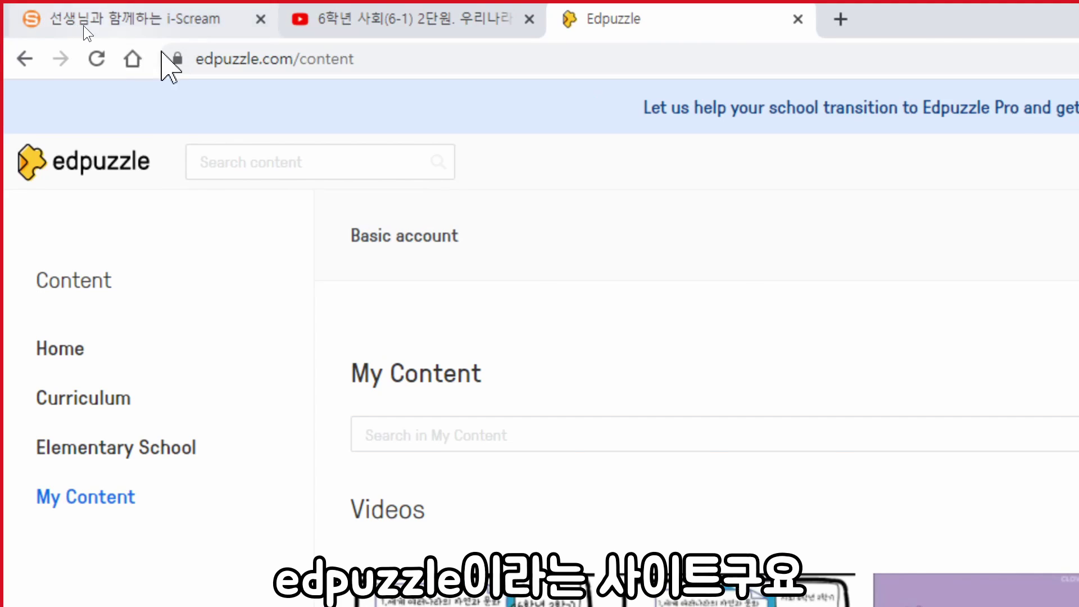
{"action": "left_click", "coordinate": [94, 30]}
{"action": "left_click", "coordinate": [45, 371]}
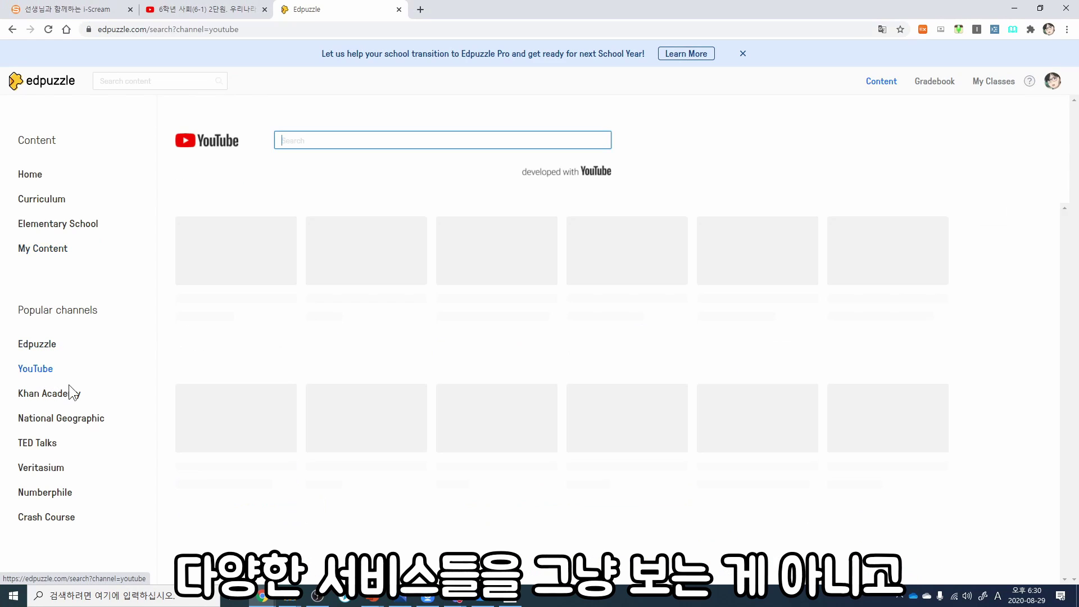
{"action": "left_click", "coordinate": [325, 270]}
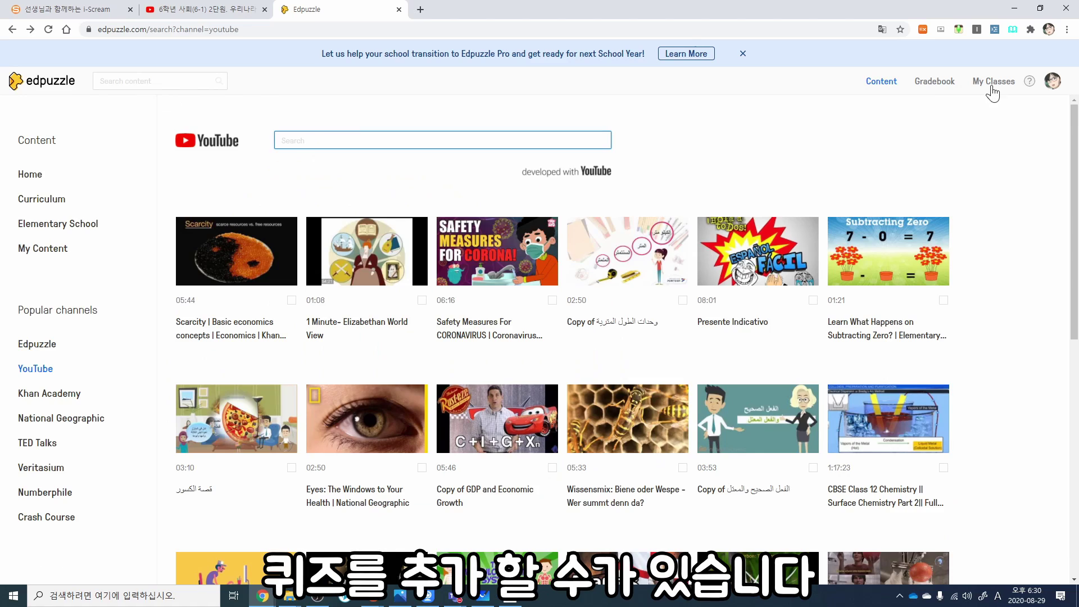
Step: Check My Classes and storage plans, then open your own 6th-grade social studies video lesson
{"action": "left_click", "coordinate": [993, 81]}
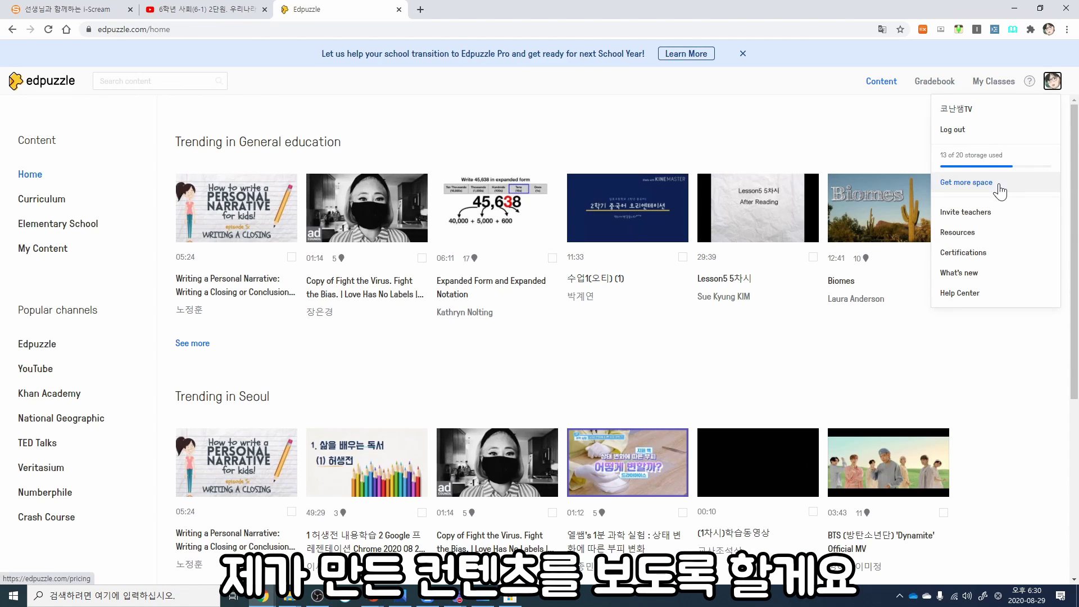
{"action": "left_click", "coordinate": [993, 184]}
{"action": "key", "text": "alt+Left"}
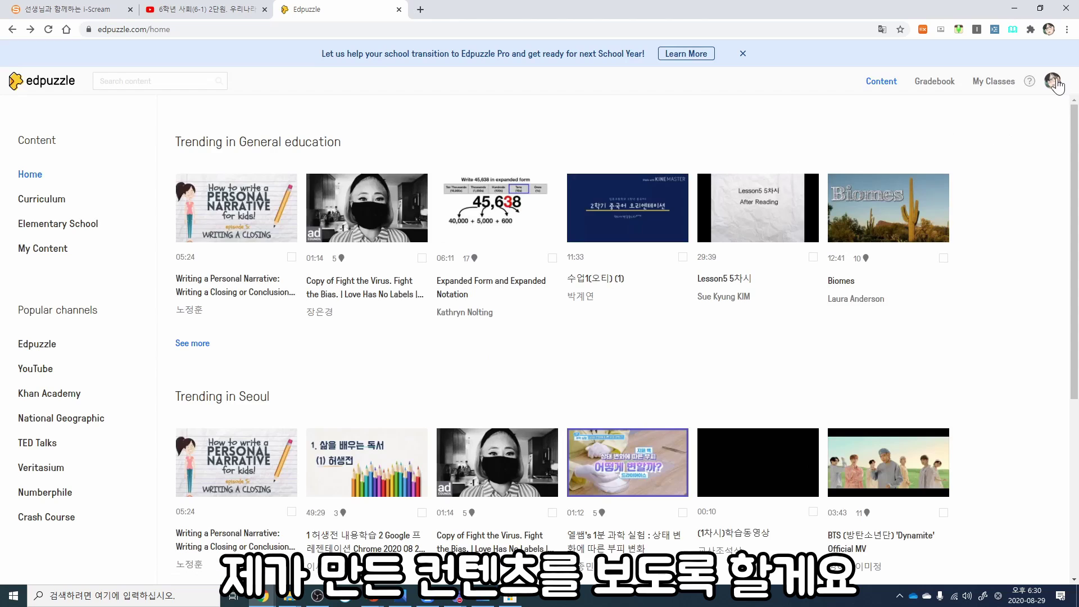
{"action": "left_click", "coordinate": [1052, 81]}
{"action": "left_click", "coordinate": [977, 212]}
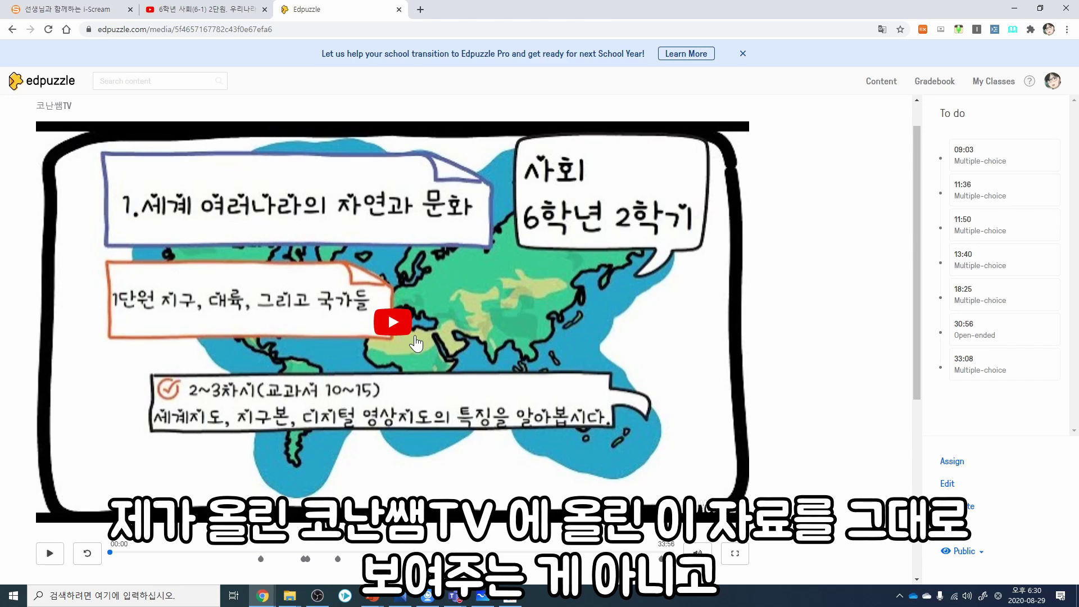
Step: Jump to the 09:03 question, answer 배 and submit so the video resumes
{"action": "left_click", "coordinate": [260, 559]}
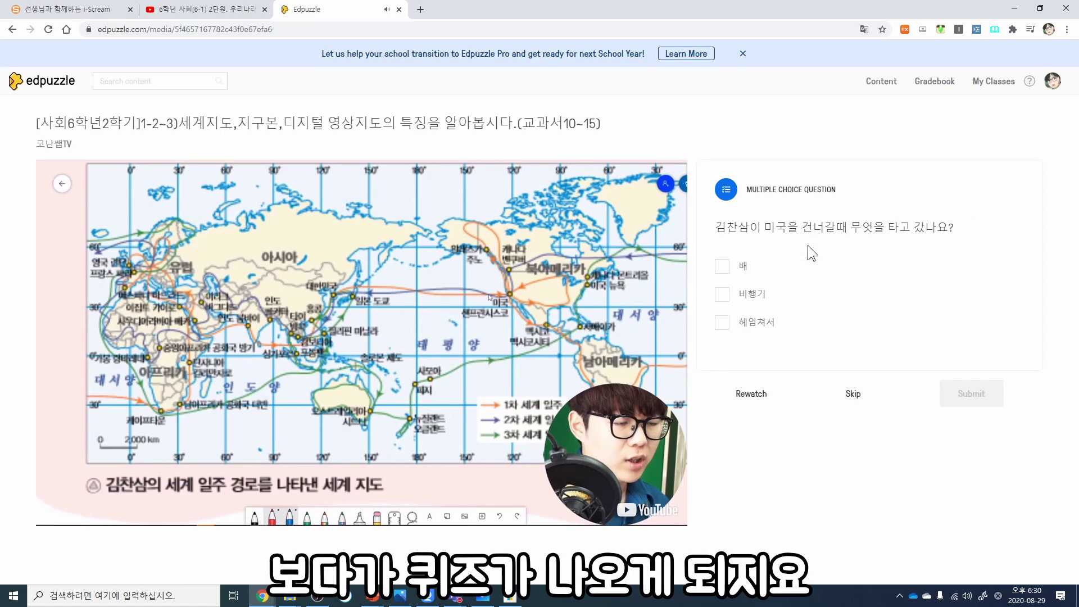
{"action": "left_click_drag", "start_coordinate": [718, 225], "coordinate": [928, 227]}
{"action": "left_click", "coordinate": [945, 227]}
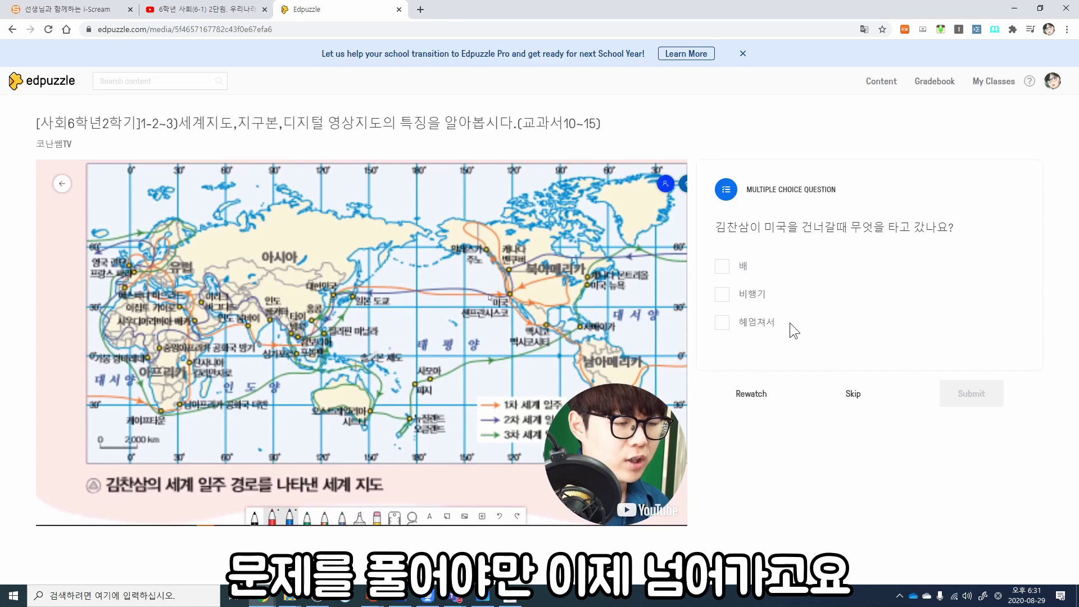
{"action": "left_click", "coordinate": [723, 267]}
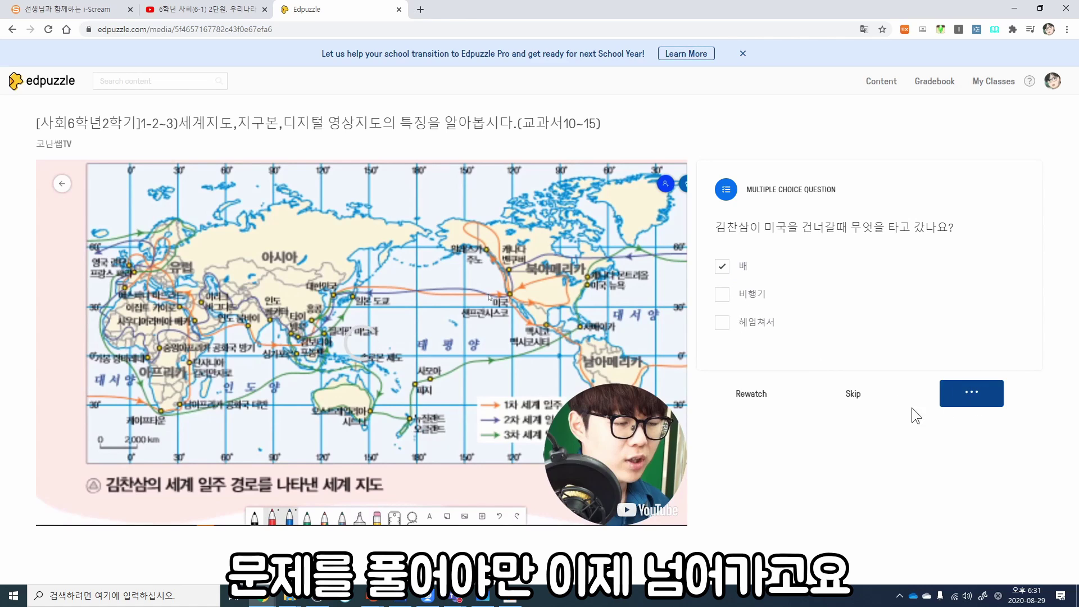
{"action": "left_click", "coordinate": [967, 403]}
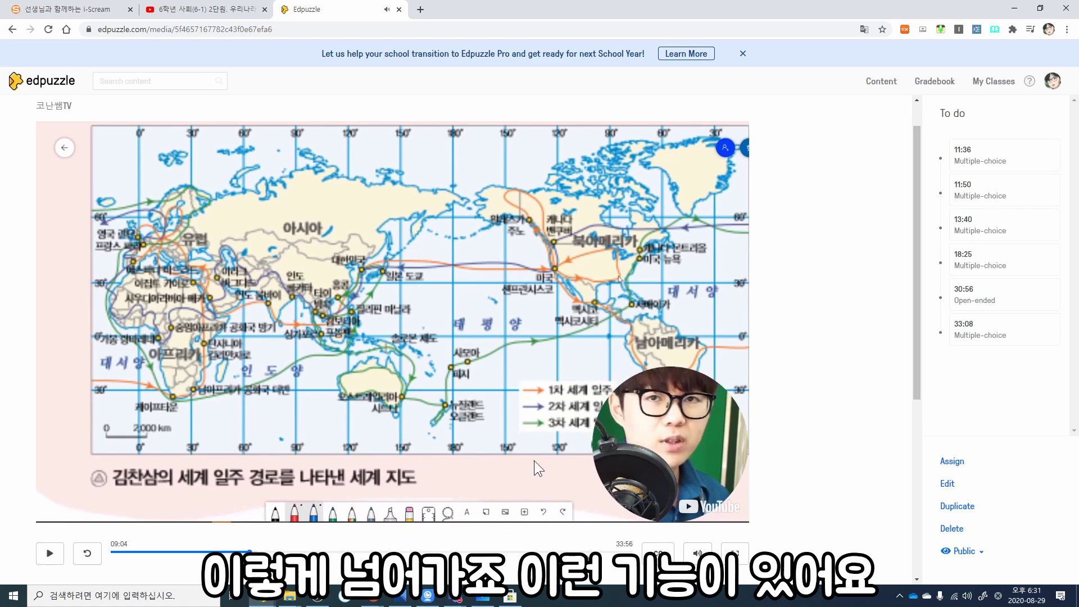
{"action": "left_click", "coordinate": [421, 10]}
{"action": "left_click", "coordinate": [422, 24]}
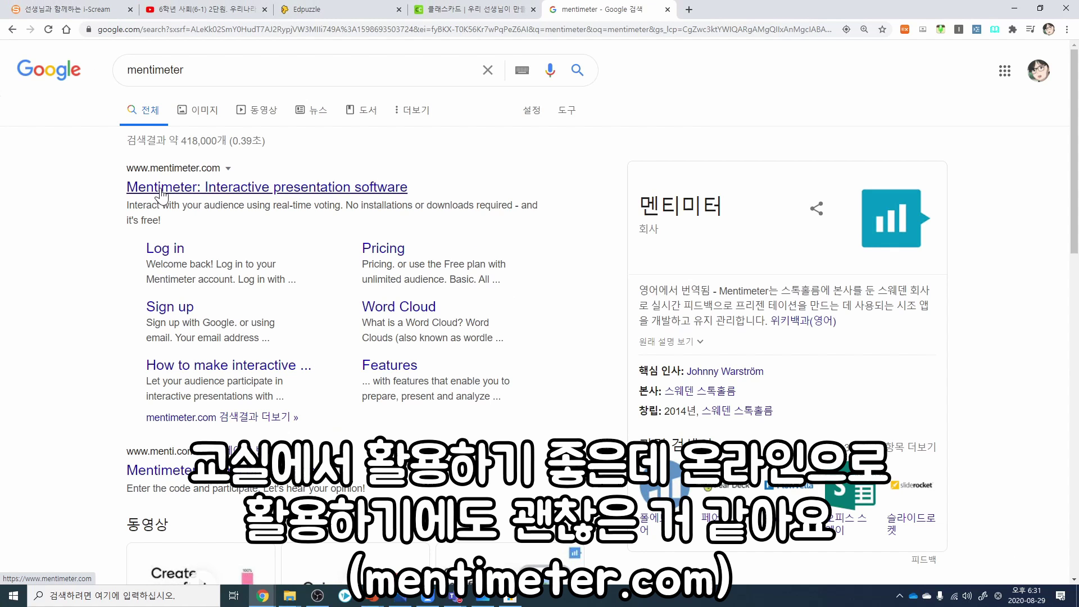
Step: Open the Mentimeter homepage from search results and go to Your presentations
{"action": "left_click", "coordinate": [154, 181]}
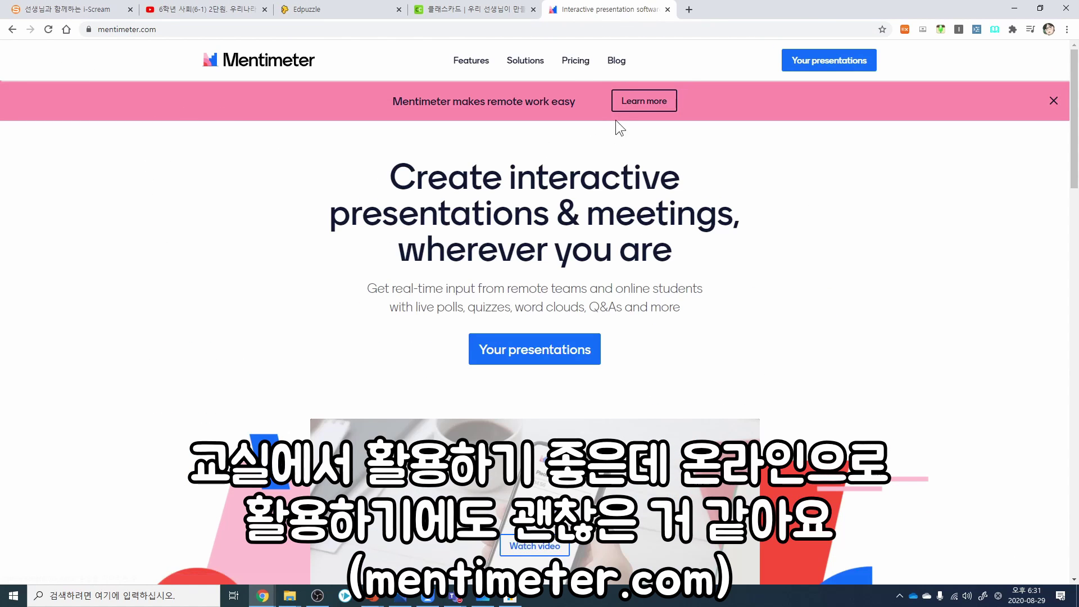
{"action": "key", "text": "alt+Left"}
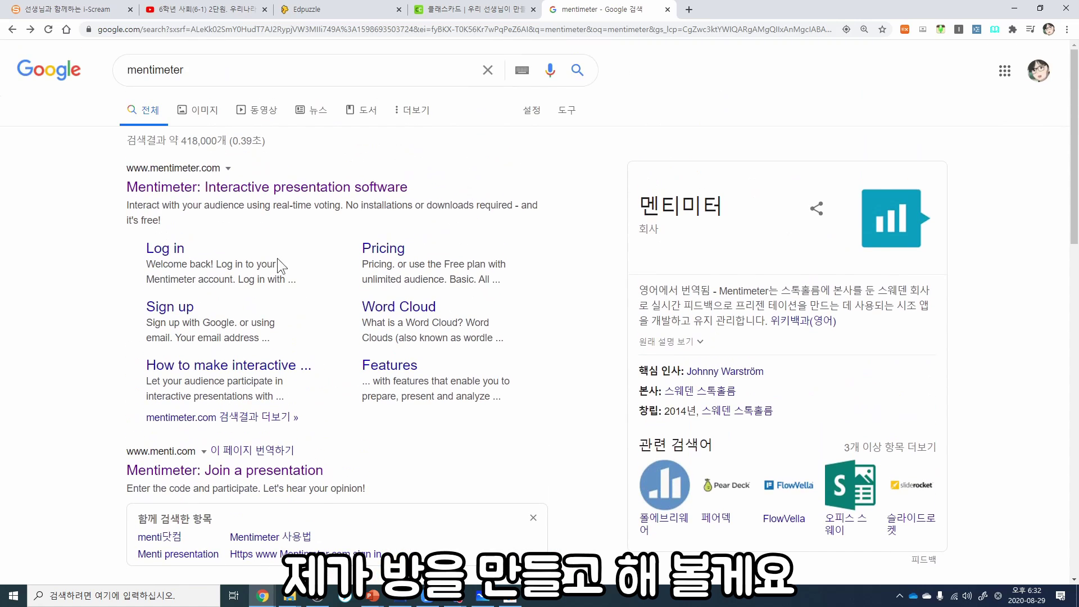
{"action": "left_click", "coordinate": [172, 189]}
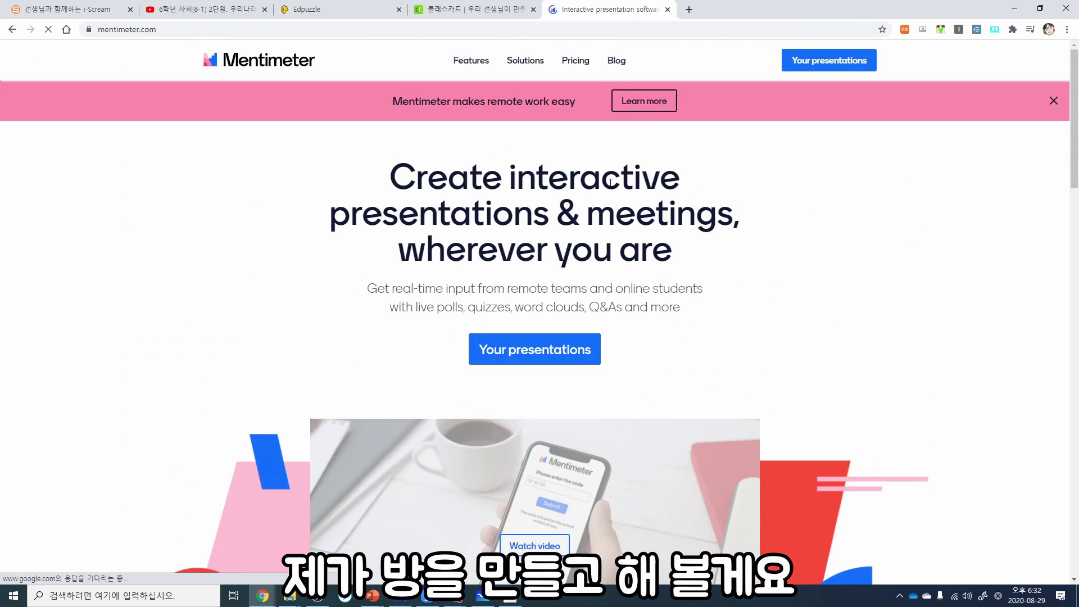
{"action": "left_click", "coordinate": [817, 68]}
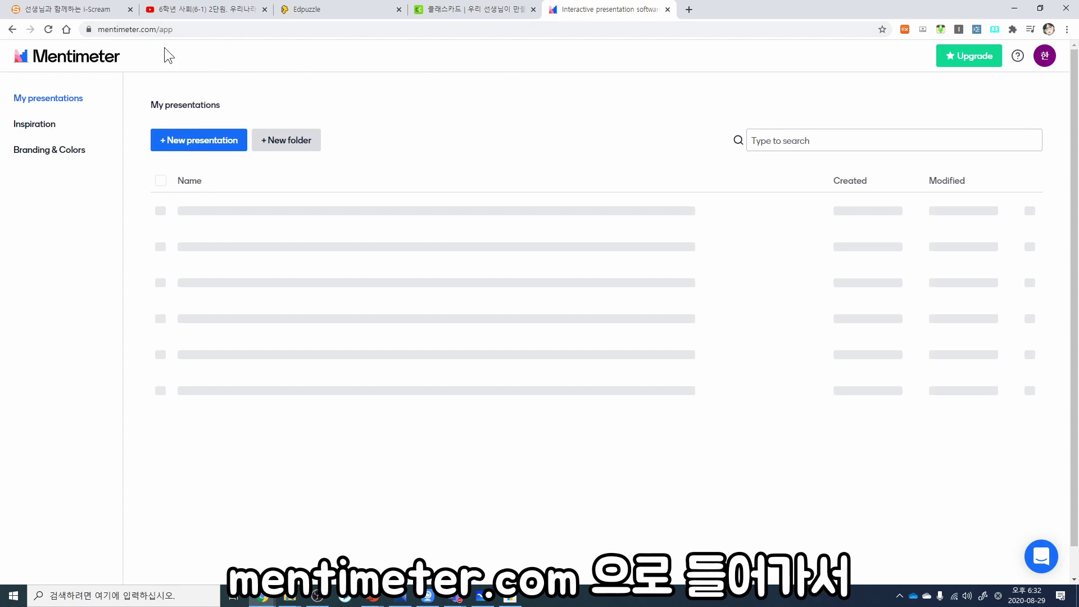
{"action": "left_click", "coordinate": [211, 30]}
{"action": "left_click", "coordinate": [368, 68]}
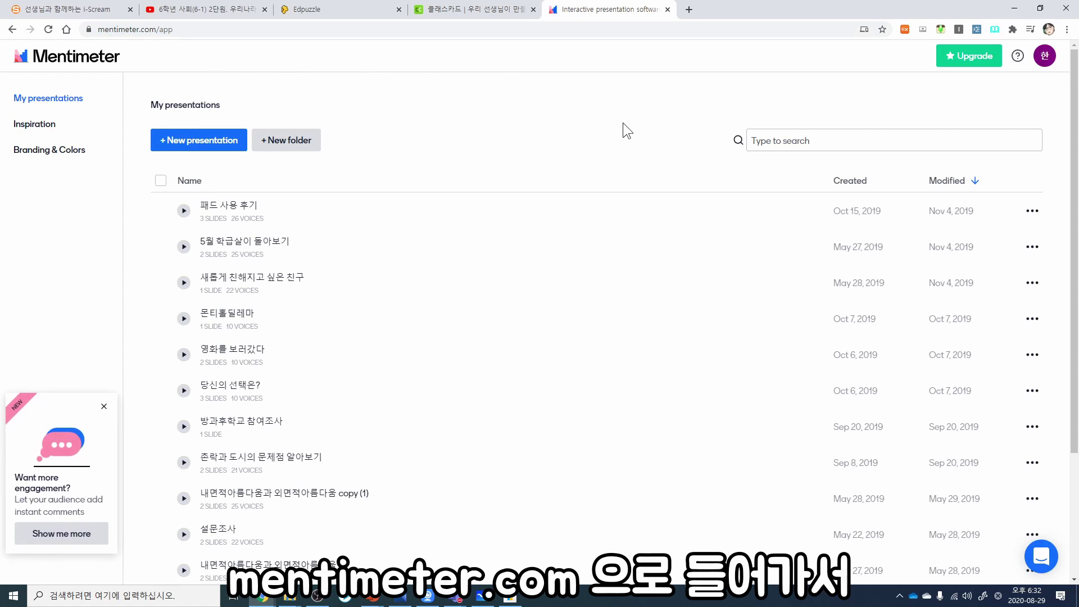
Step: Start a new presentation titled '실시간쌍방향수업에서 다루고싶은 주제는?'
{"action": "left_click", "coordinate": [199, 139]}
{"action": "type", "text": "d"}
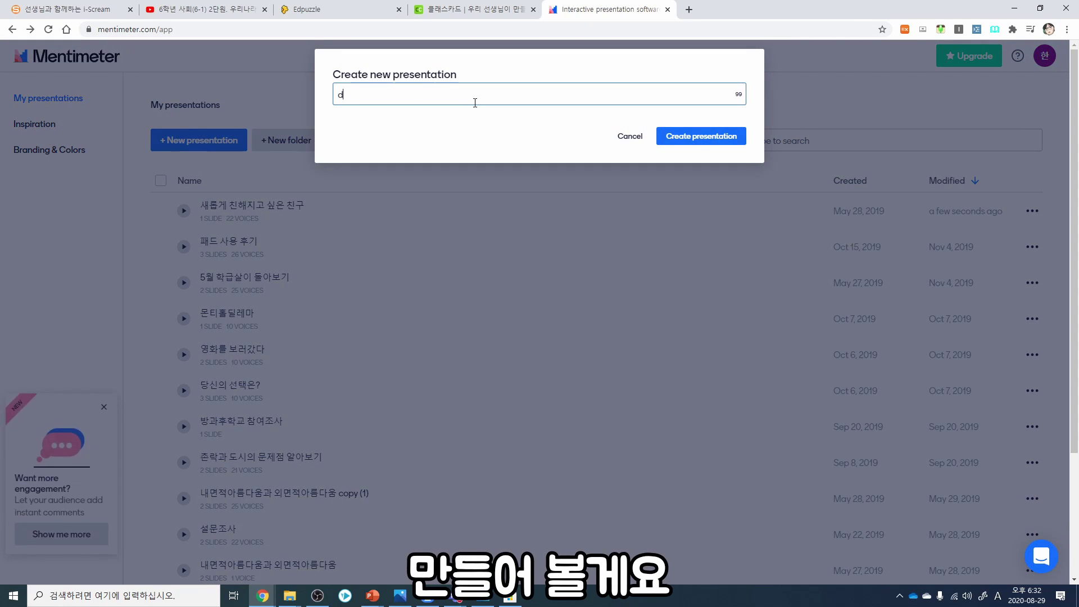
{"action": "key", "text": "BackSpace"}
{"action": "type", "text": "실시간쌍방향수업에서 스"}
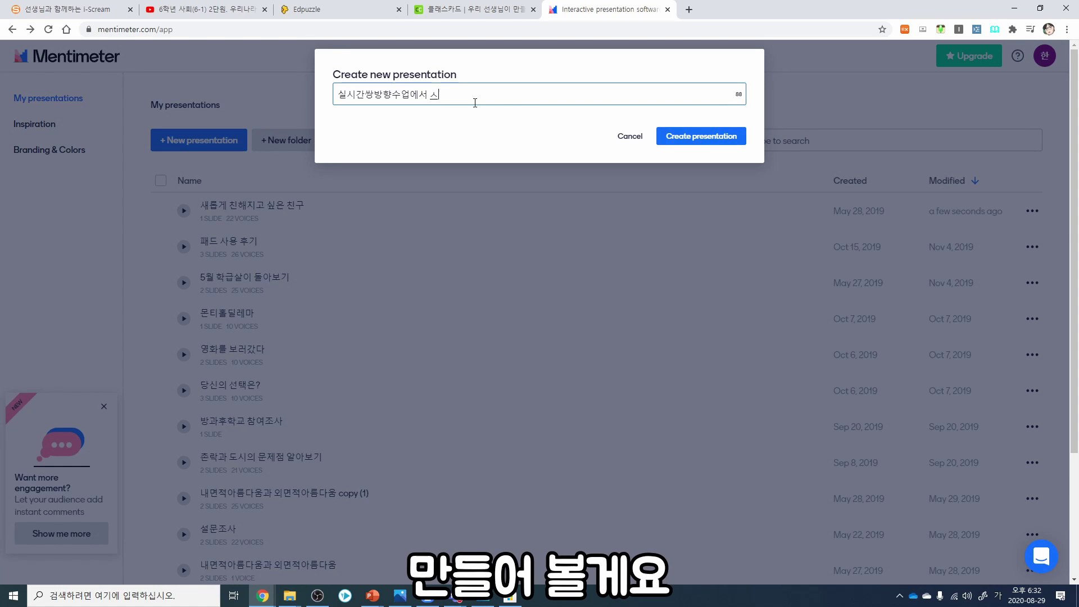
{"action": "key", "text": "BackSpace"}
{"action": "type", "text": "다루고싶은 주제는?"}
Step: Create the presentation, make its first slide a Word Cloud, and present it full screen
{"action": "left_click", "coordinate": [723, 140]}
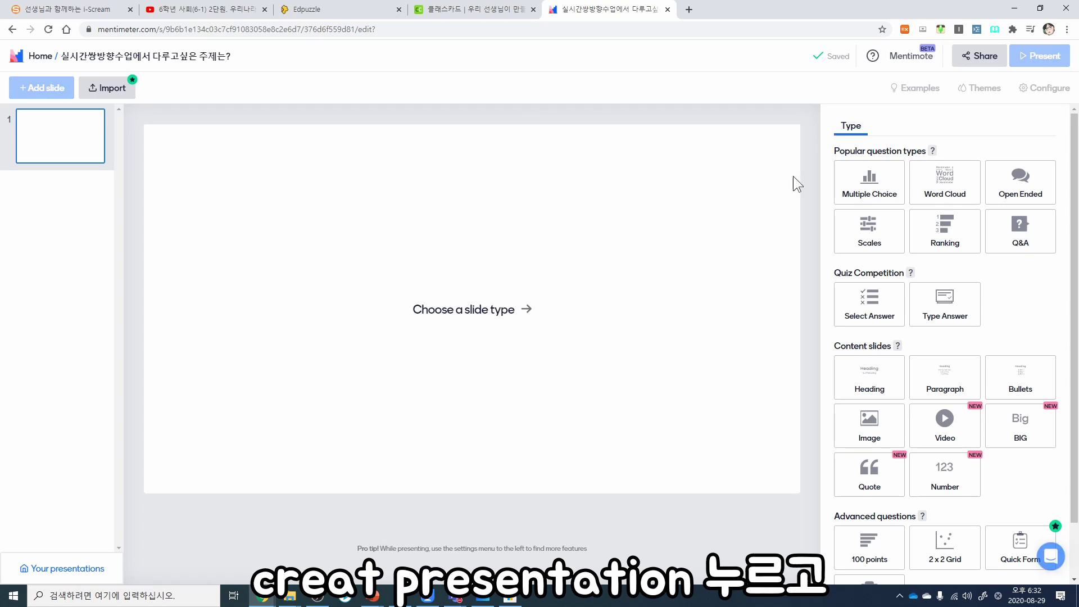
{"action": "left_click", "coordinate": [944, 185]}
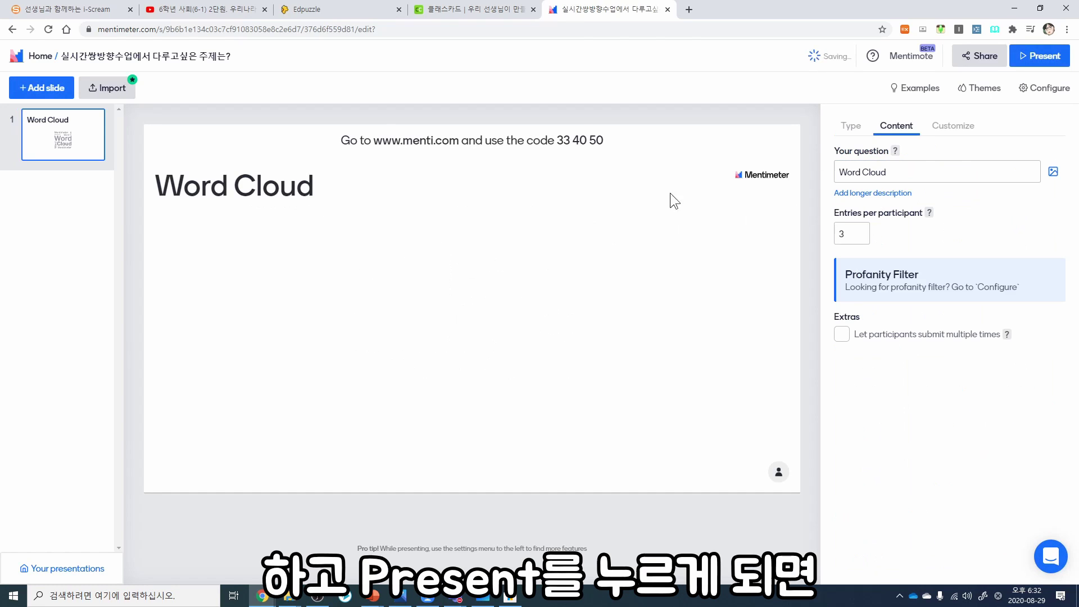
{"action": "left_click", "coordinate": [1040, 57]}
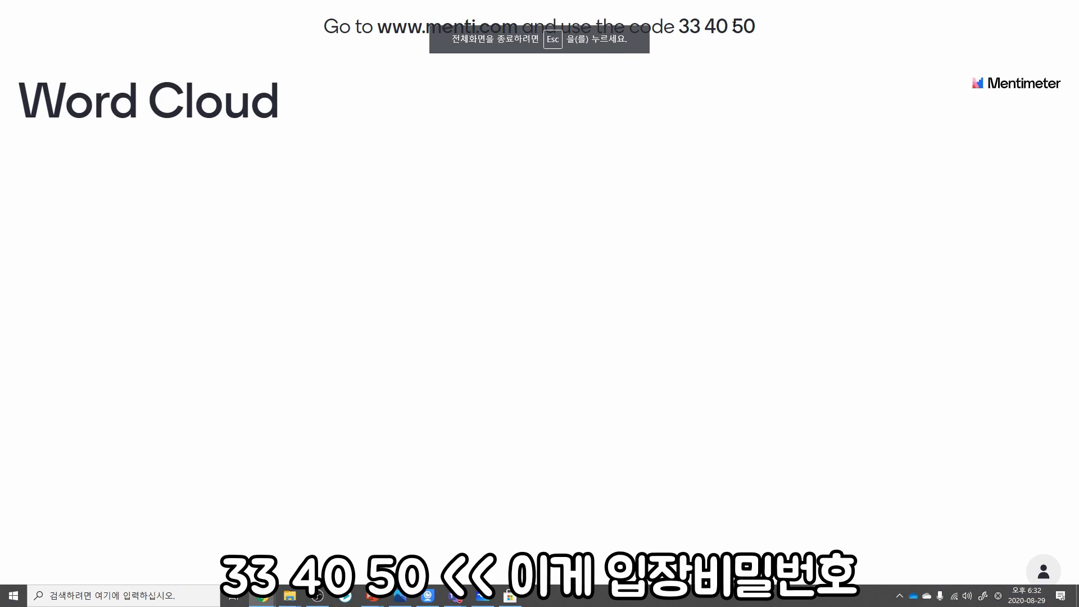
{"action": "left_click_drag", "start_coordinate": [754, 26], "coordinate": [679, 26]}
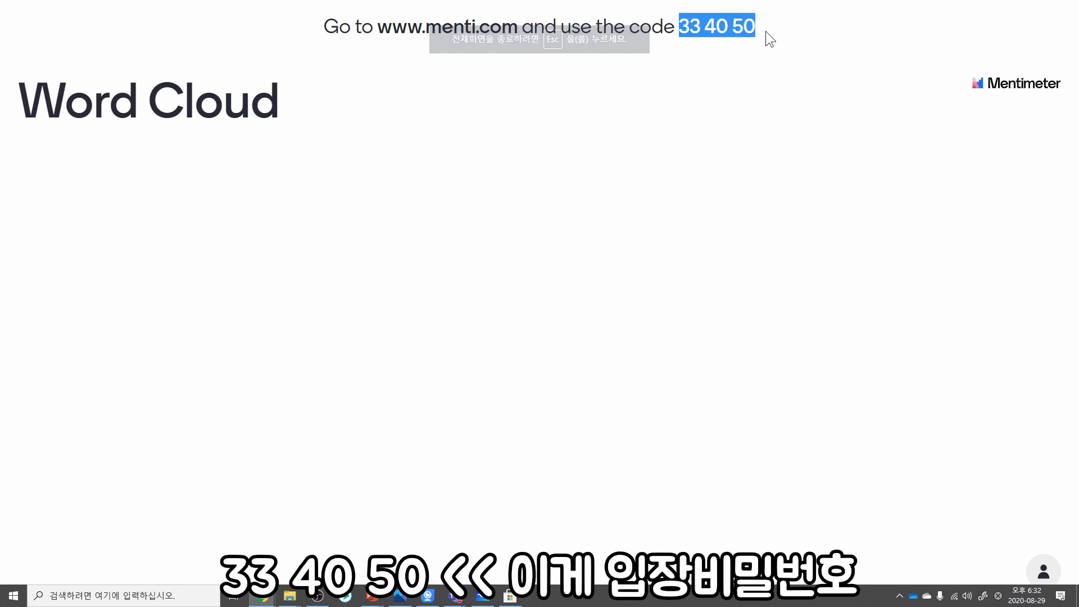
{"action": "left_click", "coordinate": [788, 198]}
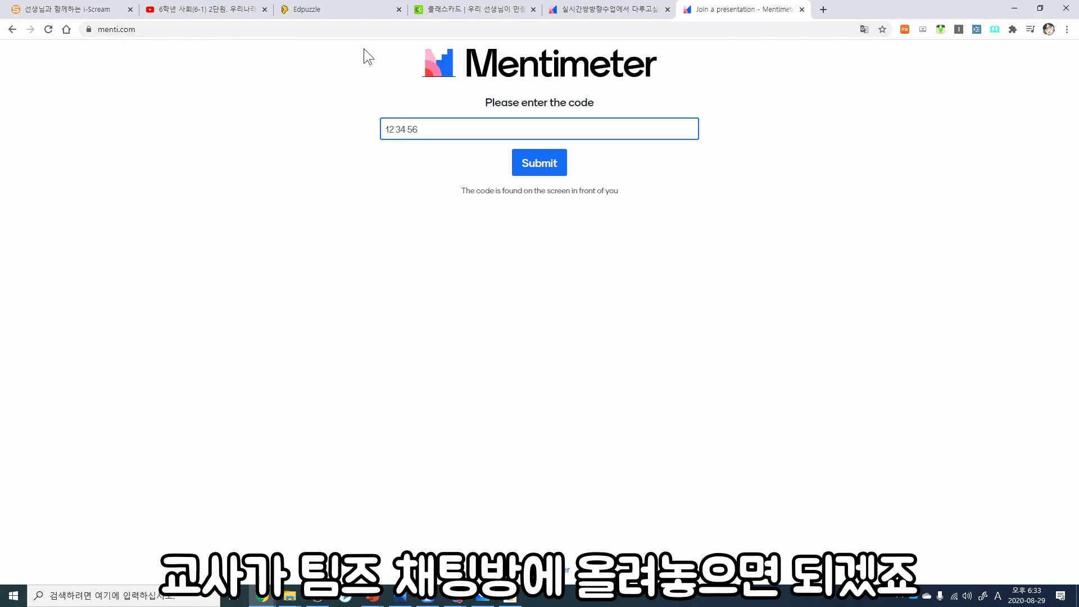
Step: Join the presentation on menti.com by entering its join code as a participant
{"action": "left_click", "coordinate": [595, 9]}
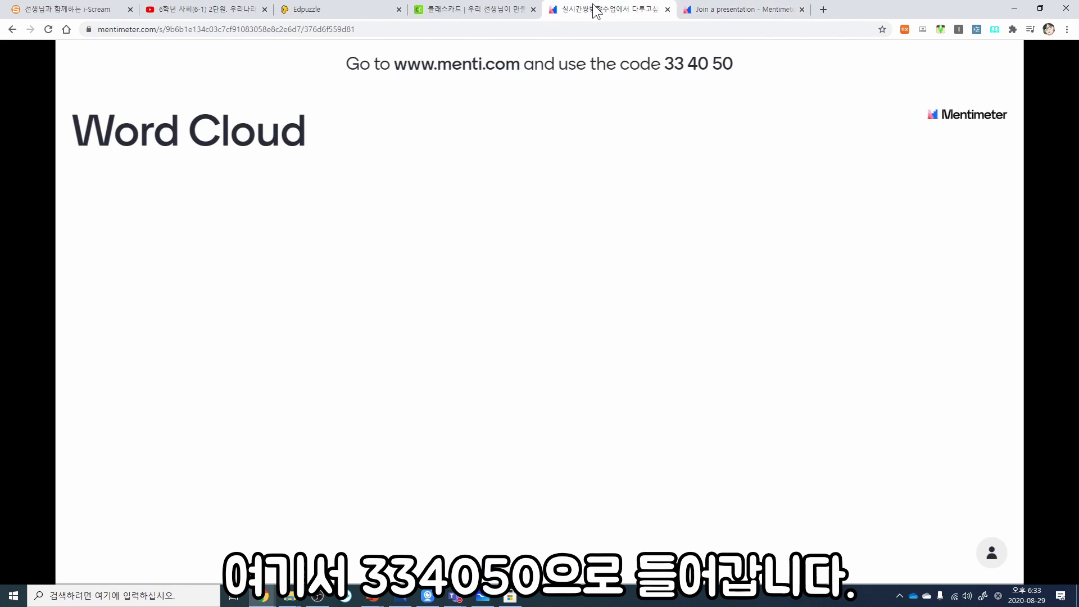
{"action": "left_click", "coordinate": [724, 13]}
{"action": "left_click", "coordinate": [522, 131]}
{"action": "type", "text": "334050"}
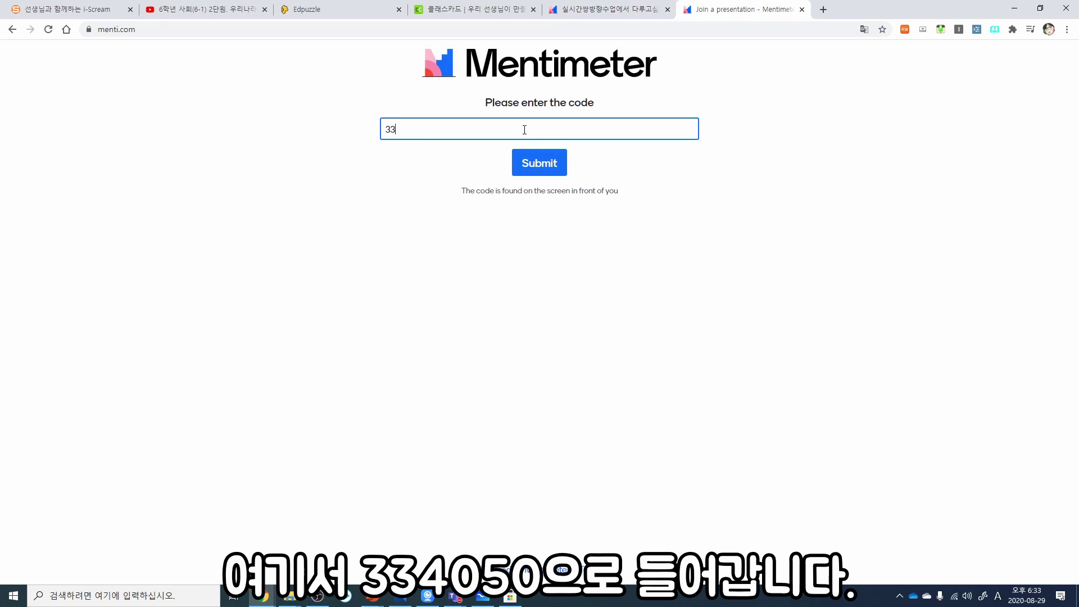
{"action": "key", "text": "Return"}
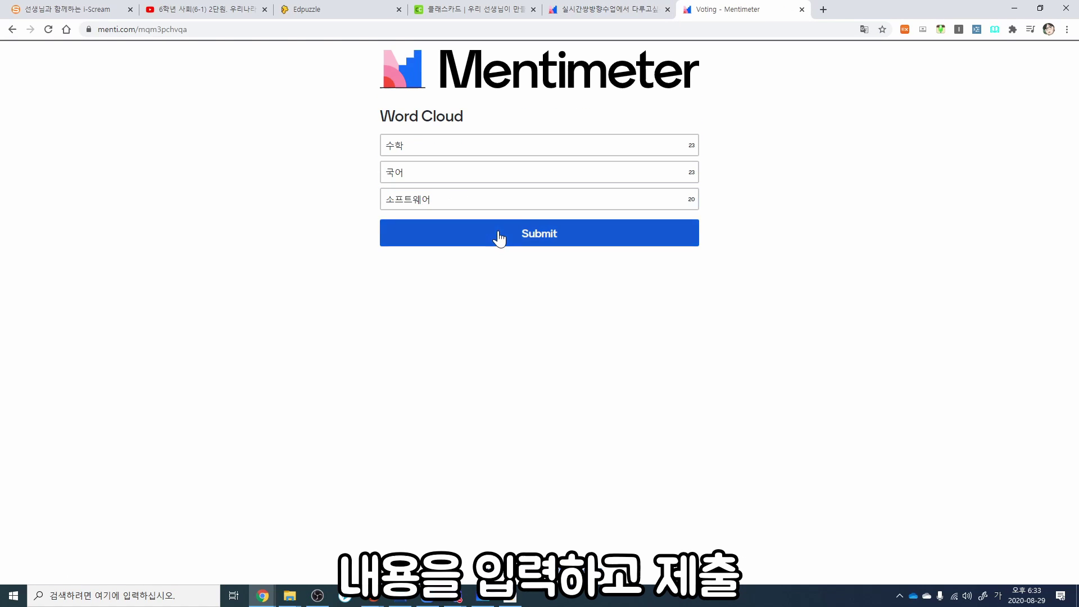
Step: Submit the words 소프트웨어, 수학 and 국어 and check them in the Word Cloud
{"action": "left_click", "coordinate": [500, 236]}
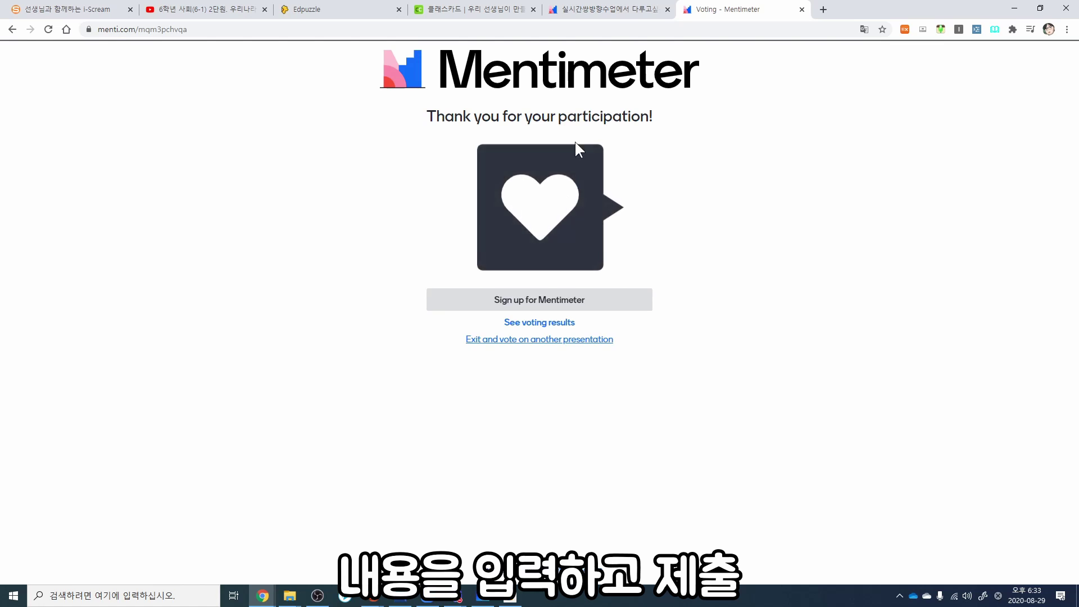
{"action": "left_click", "coordinate": [609, 9]}
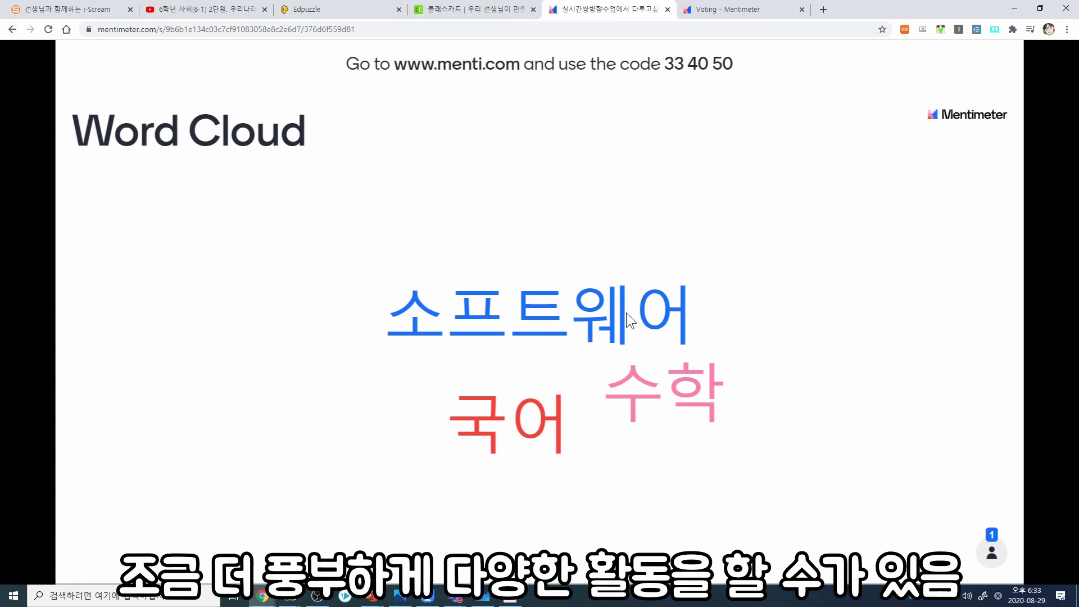
{"action": "left_click", "coordinate": [760, 10]}
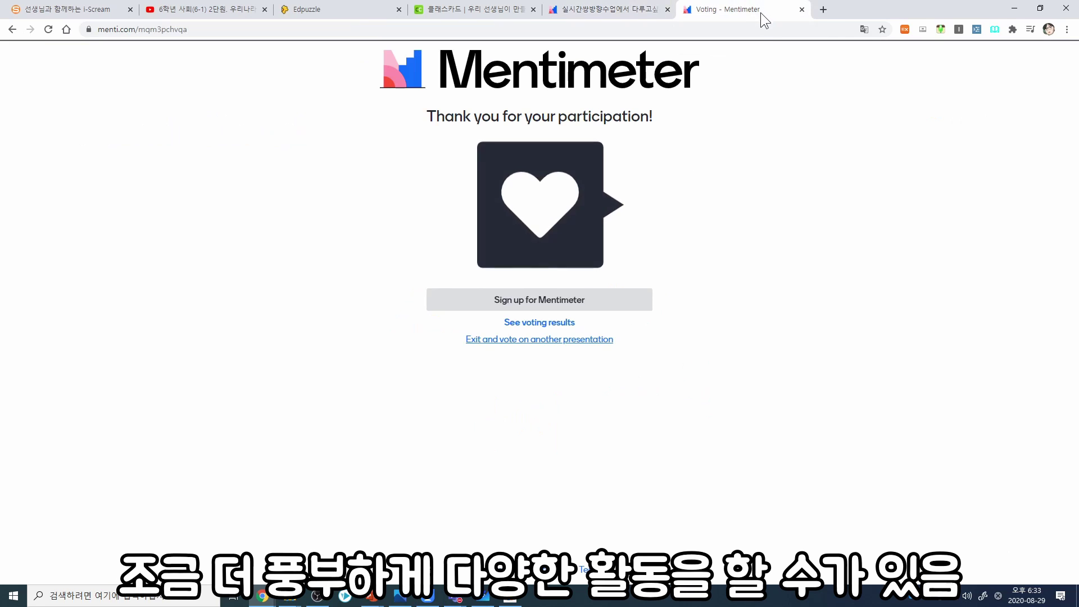
{"action": "left_click", "coordinate": [823, 10]}
Step: Search for kahoot and open Kahoot's game PIN page at kahoot.it
{"action": "type", "text": "kahoot"}
{"action": "key", "text": "Return"}
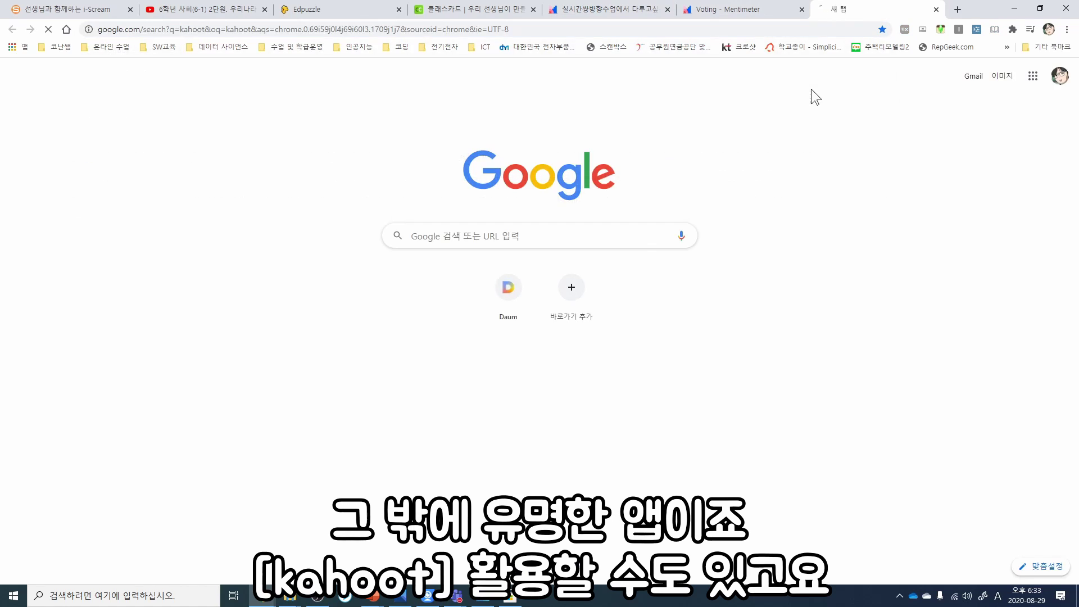
{"action": "left_click", "coordinate": [217, 184]}
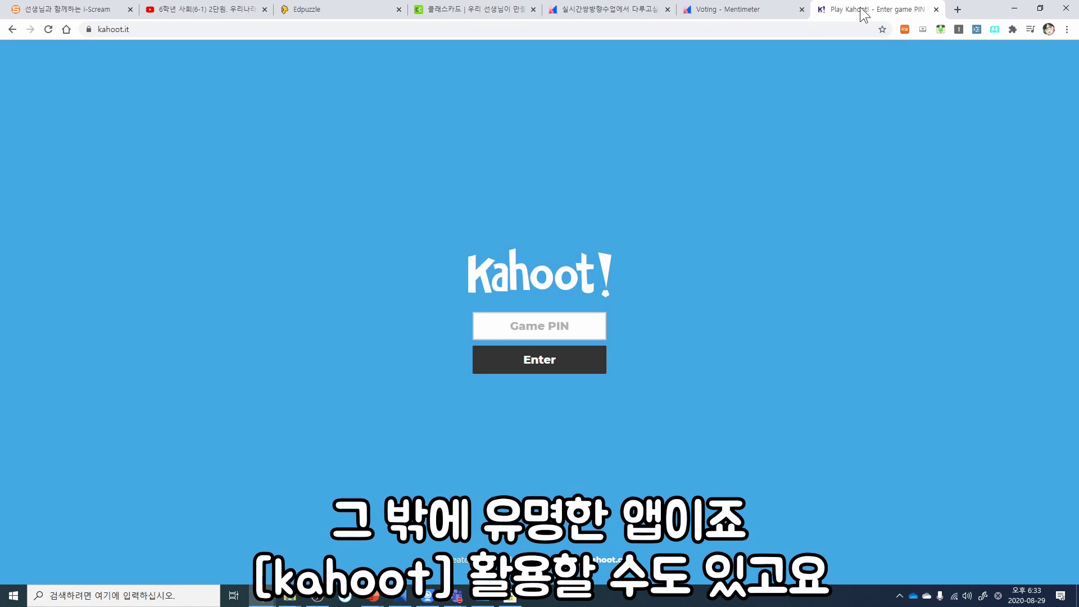
Step: Go from i-Scream to ThinkerBell and read its 원격수업 remote-class usage guide
{"action": "left_click", "coordinate": [957, 9]}
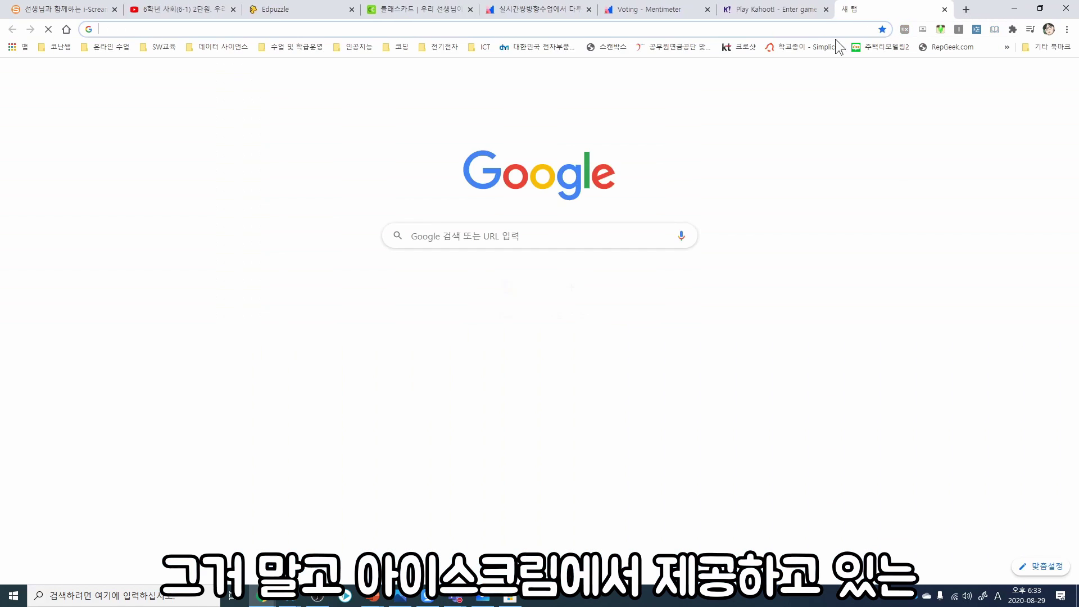
{"action": "type", "text": "oi"}
{"action": "key", "text": "Escape"}
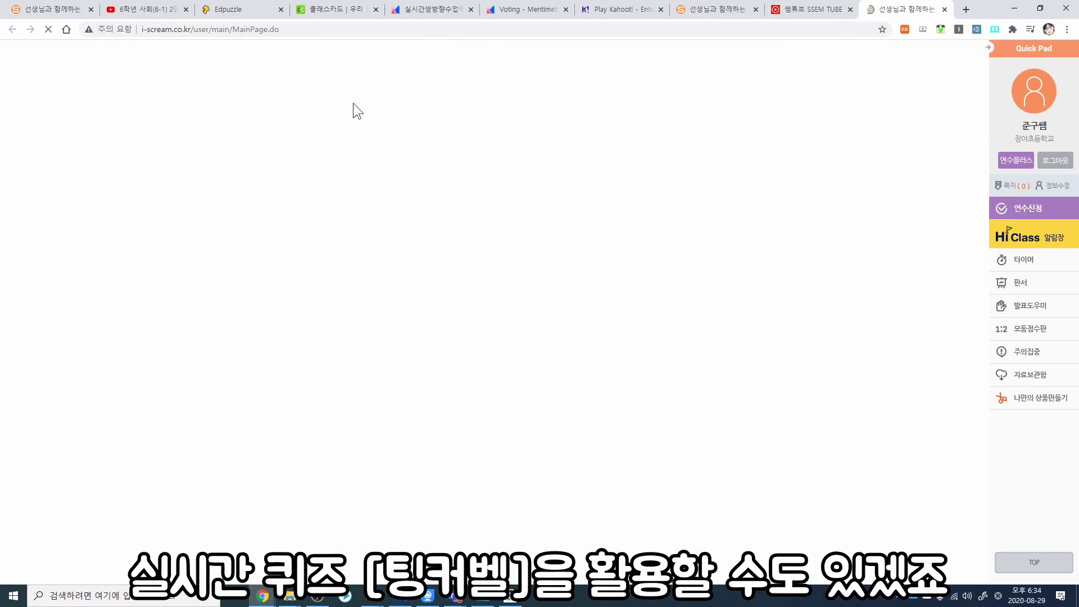
{"action": "left_click", "coordinate": [616, 149]}
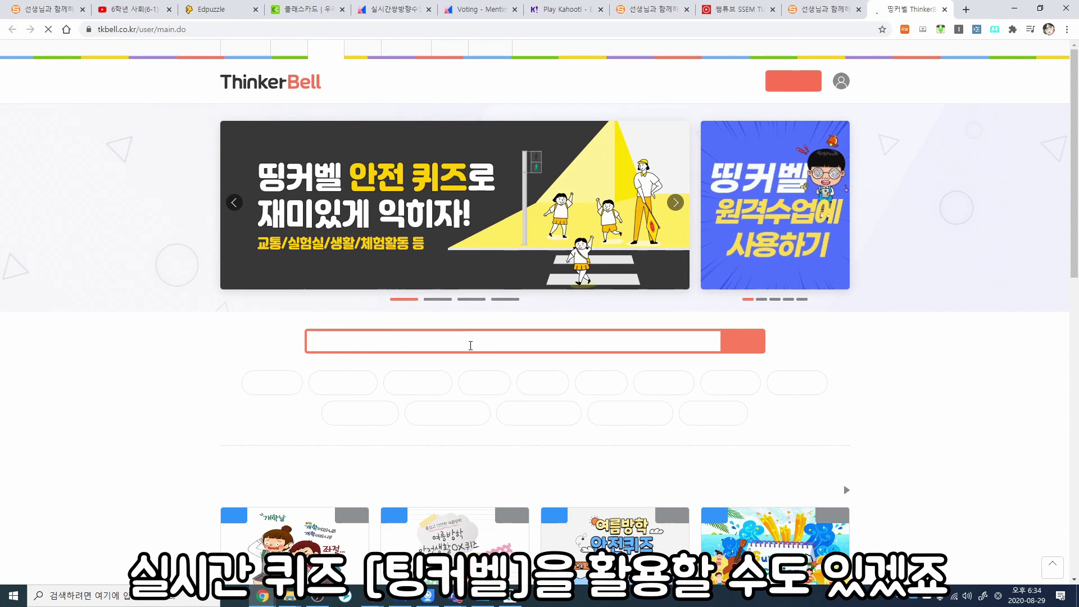
{"action": "left_click", "coordinate": [727, 265]}
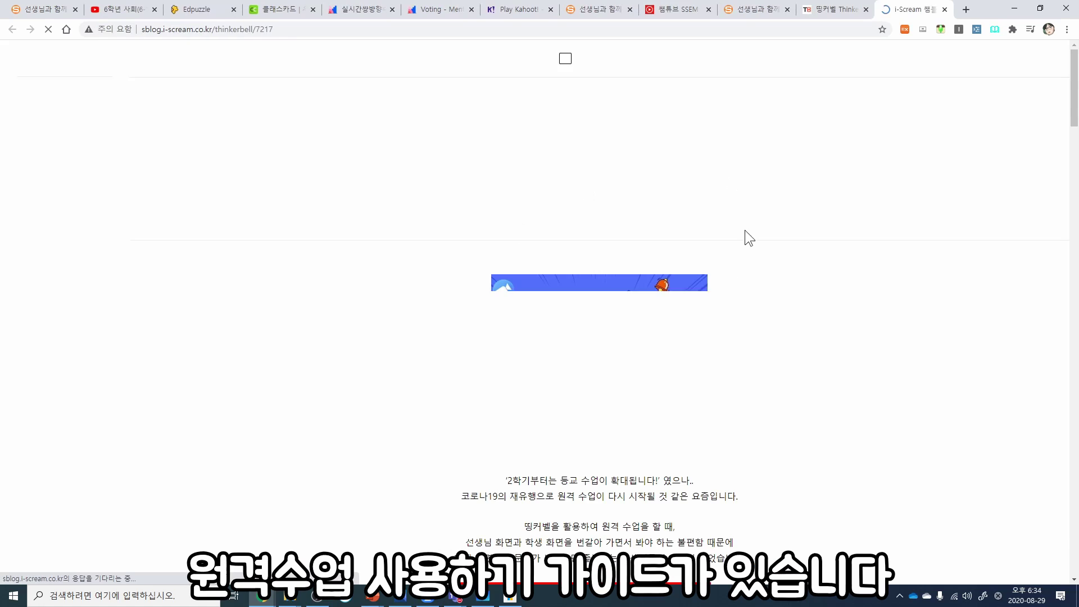
{"action": "scroll", "coordinate": [504, 356], "scroll_direction": "down", "scroll_amount": 6}
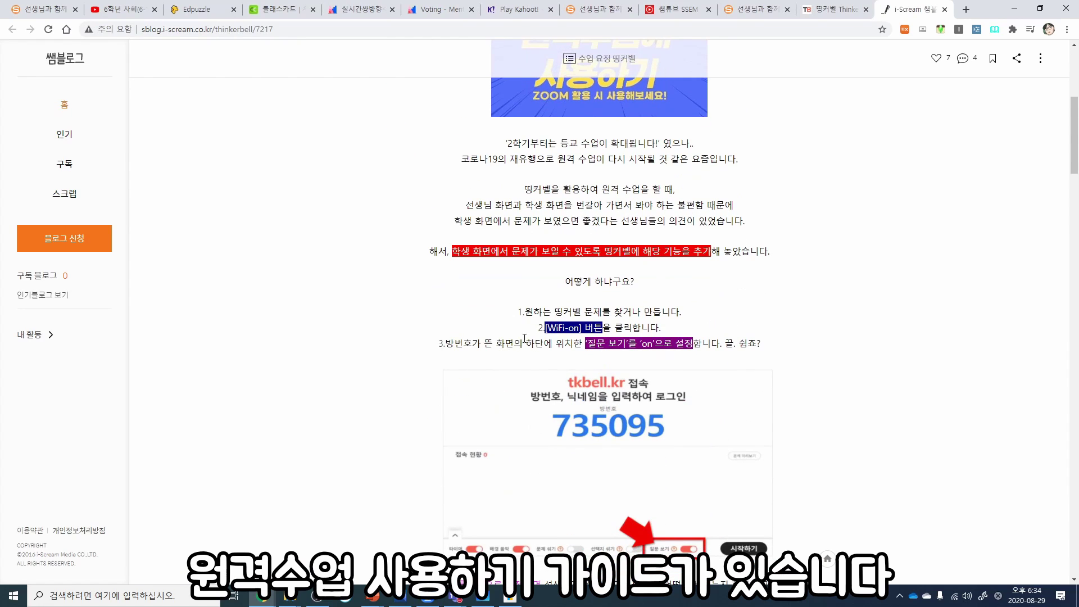
{"action": "scroll", "coordinate": [525, 332], "scroll_direction": "down", "scroll_amount": 2}
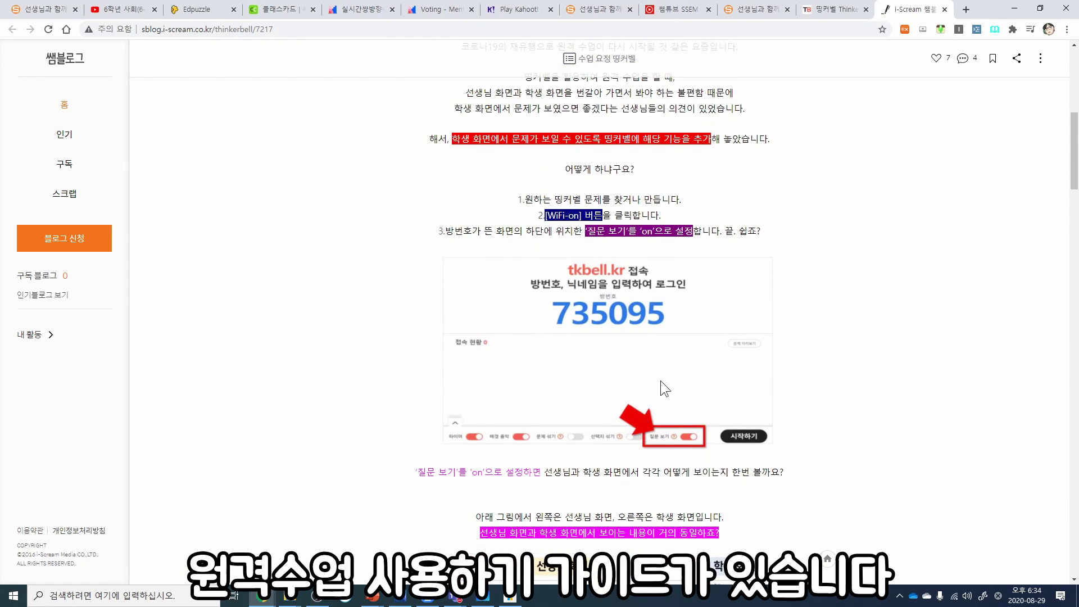
{"action": "scroll", "coordinate": [555, 368], "scroll_direction": "down", "scroll_amount": 7}
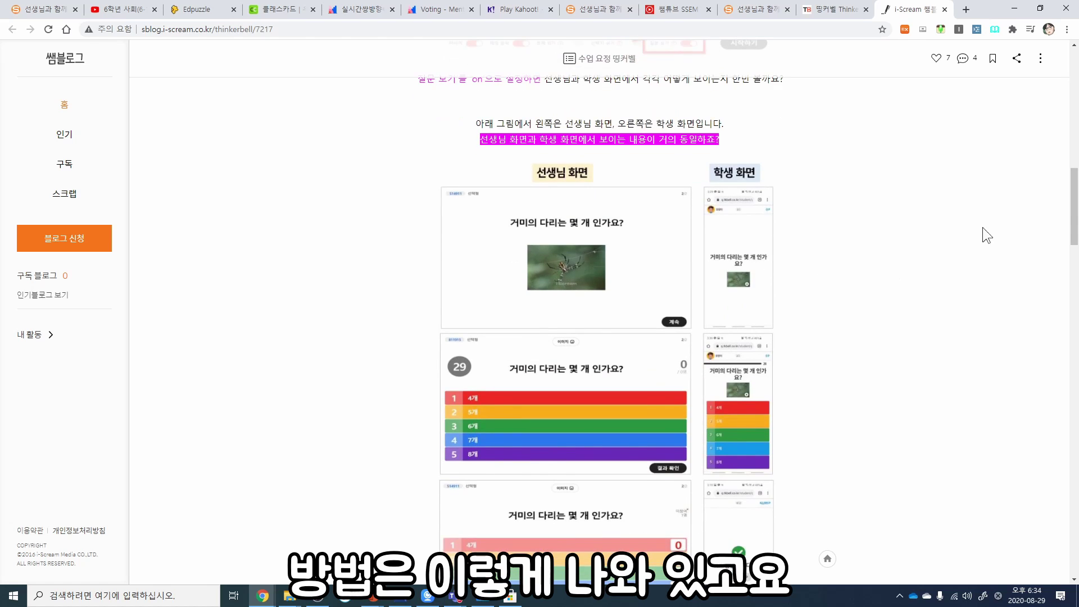
{"action": "left_click_drag", "start_coordinate": [1075, 195], "coordinate": [1074, 298]}
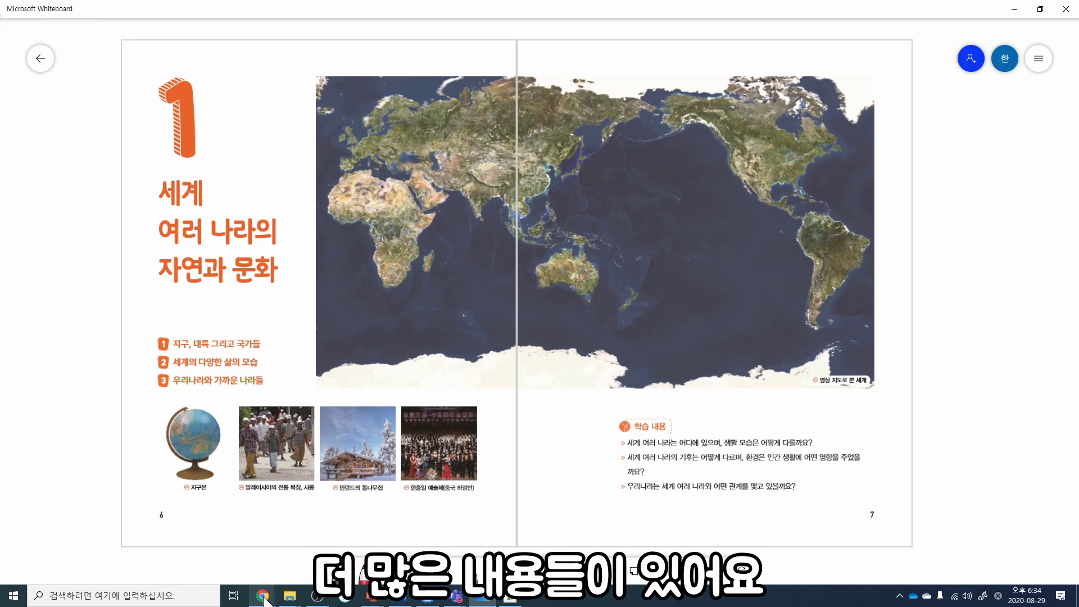
{"action": "mouse_move", "coordinate": [266, 595]}
{"action": "left_click", "coordinate": [281, 545]}
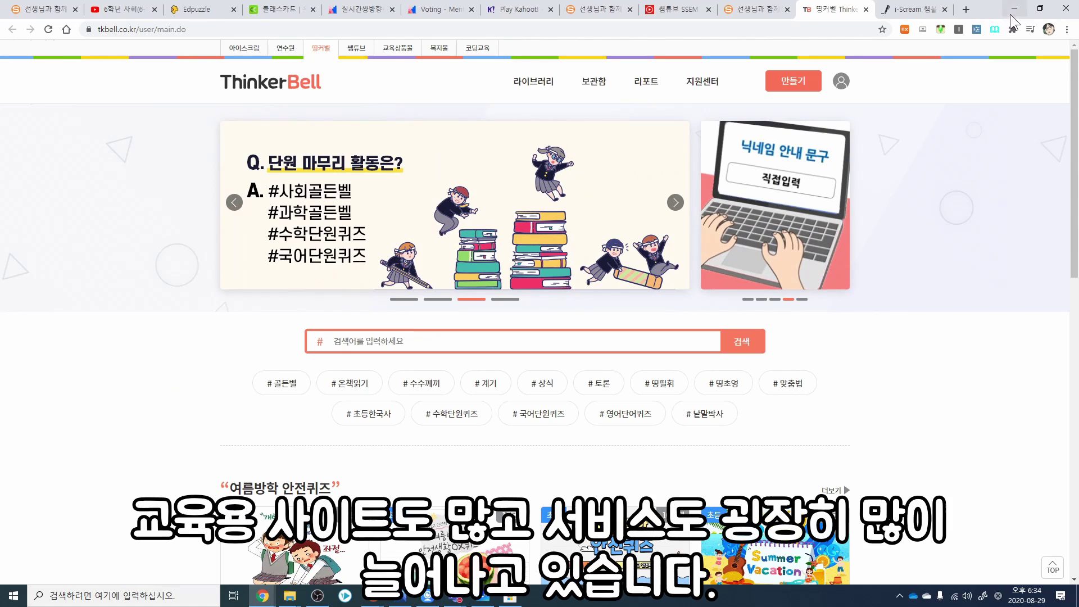
{"action": "left_click", "coordinate": [1014, 9]}
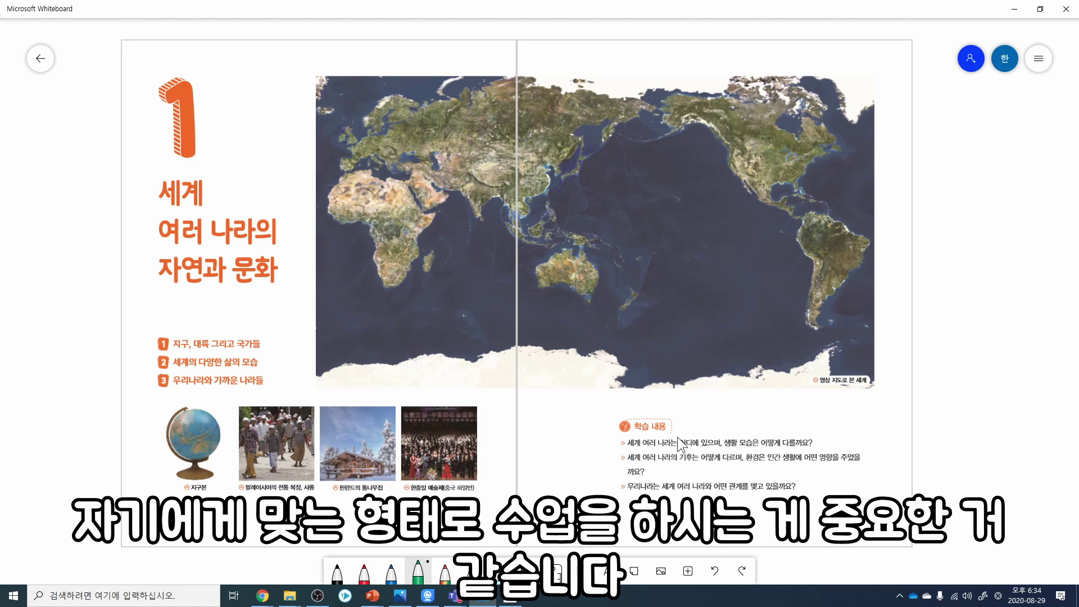
{"action": "scroll", "coordinate": [262, 330], "scroll_direction": "up", "scroll_amount": 2}
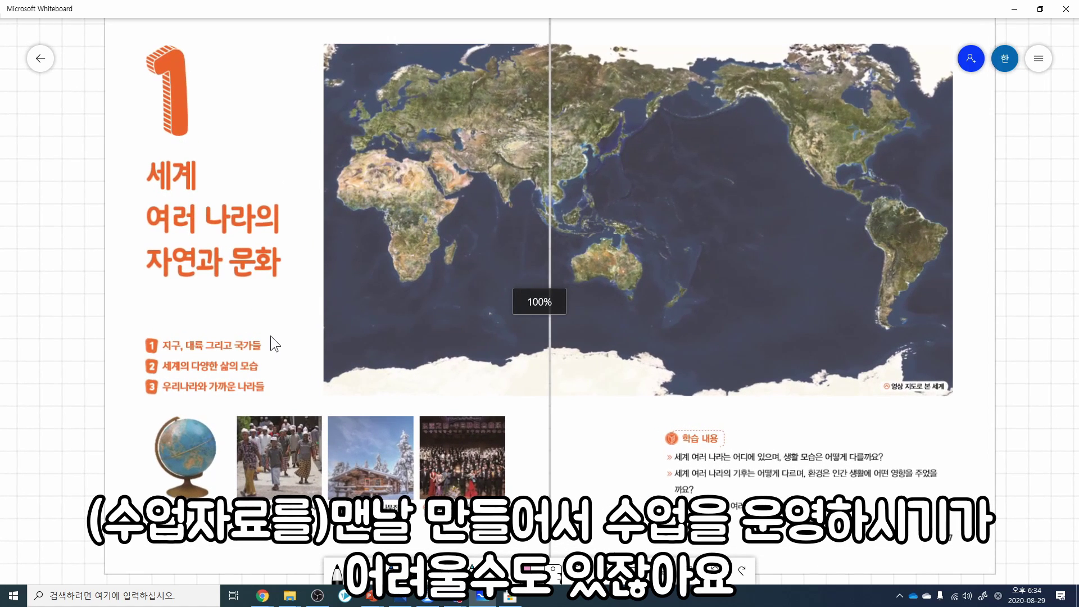
{"action": "scroll", "coordinate": [264, 343], "scroll_direction": "up", "scroll_amount": 2}
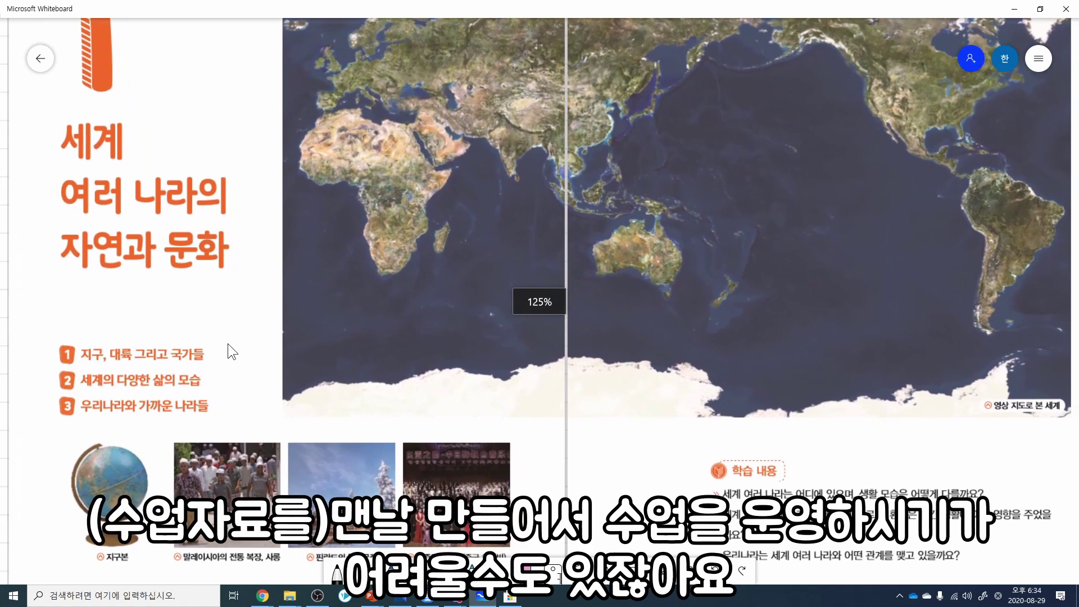
{"action": "scroll", "coordinate": [229, 345], "scroll_direction": "down", "scroll_amount": 2}
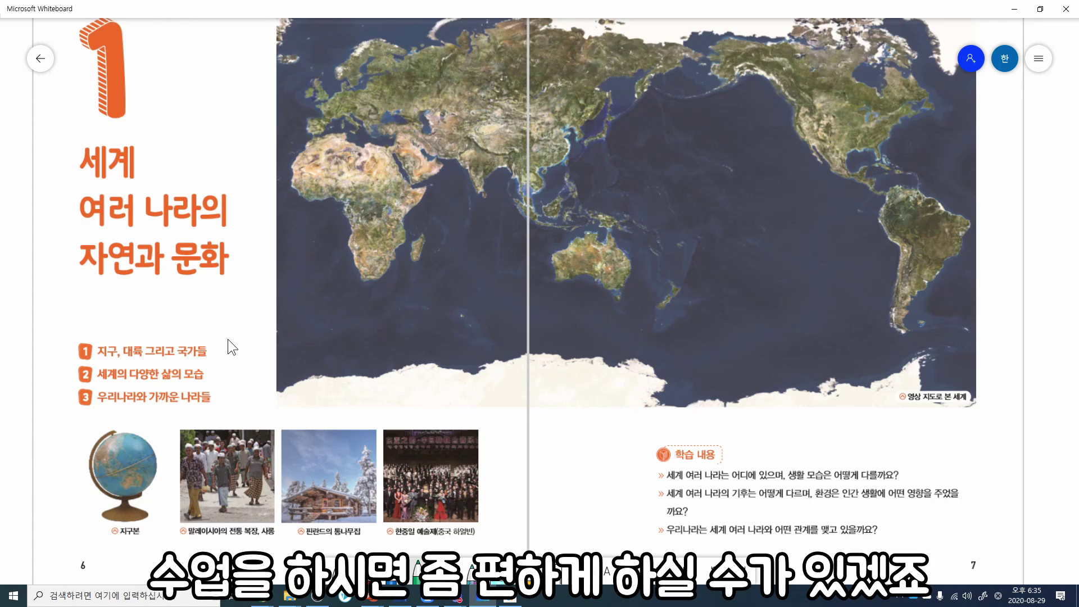
{"action": "left_click", "coordinate": [262, 597]}
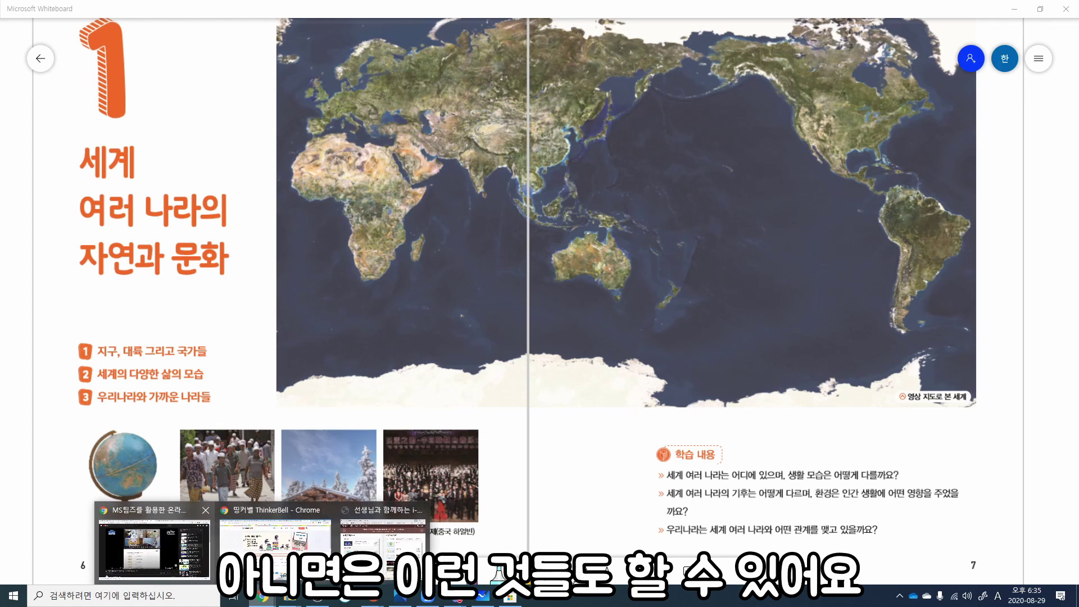
Step: Search 에듀넷 in a new tab and open Edunet's e학습터 learning service
{"action": "left_click", "coordinate": [275, 542]}
{"action": "left_click", "coordinate": [968, 7]}
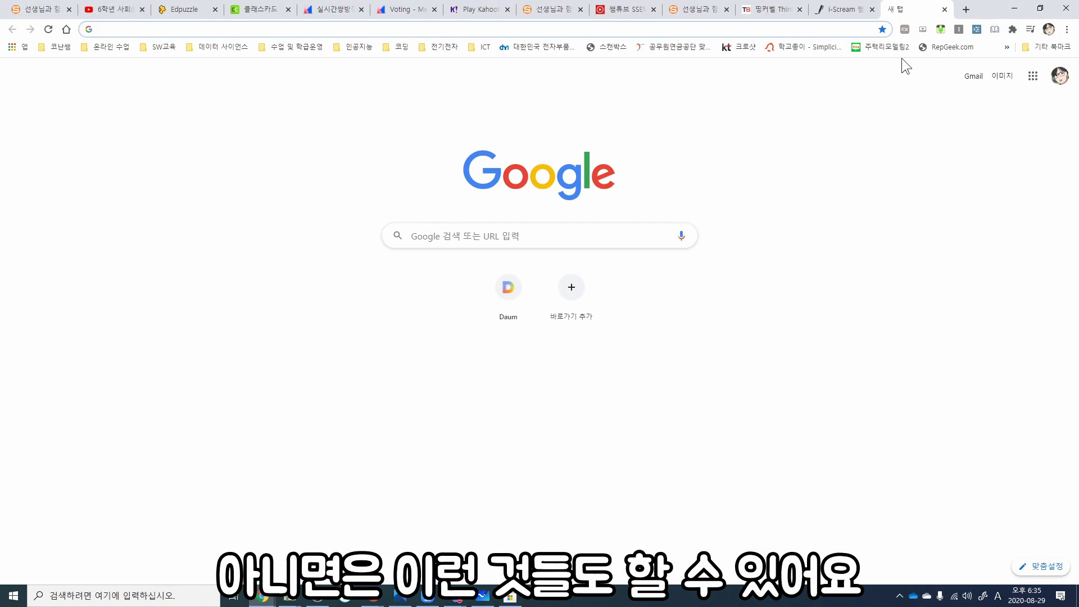
{"action": "type", "text": "에듀넷"}
{"action": "key", "text": "Return"}
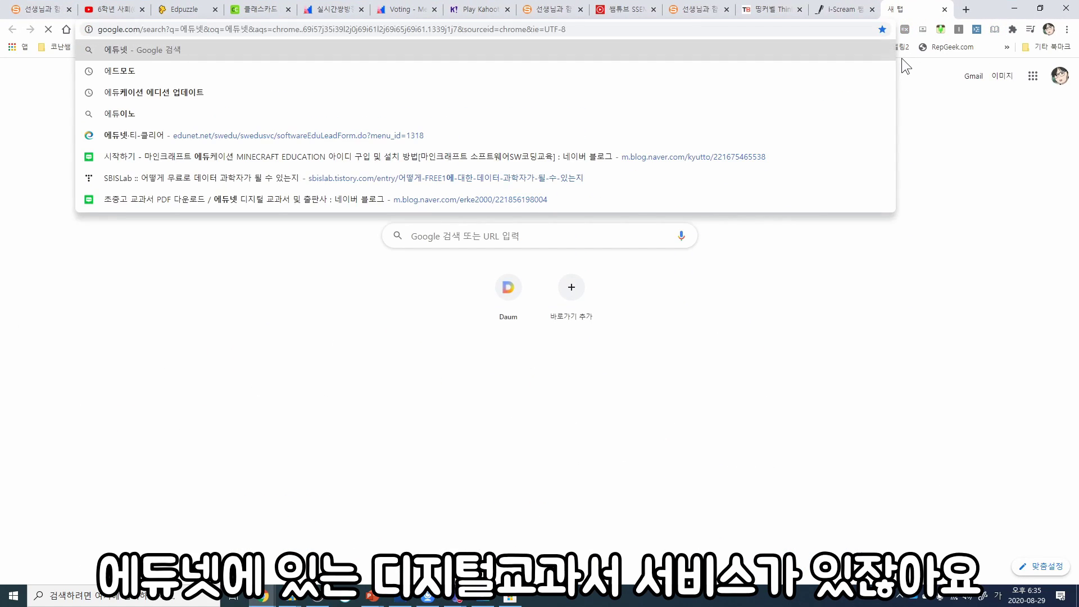
{"action": "left_click", "coordinate": [147, 187]}
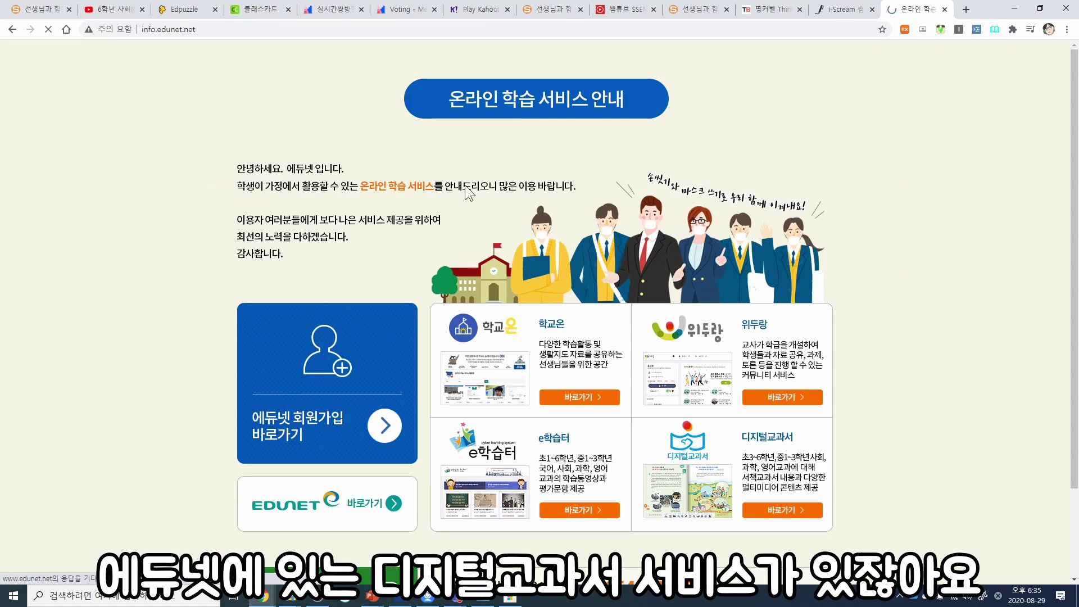
{"action": "scroll", "coordinate": [654, 392], "scroll_direction": "down", "scroll_amount": 1}
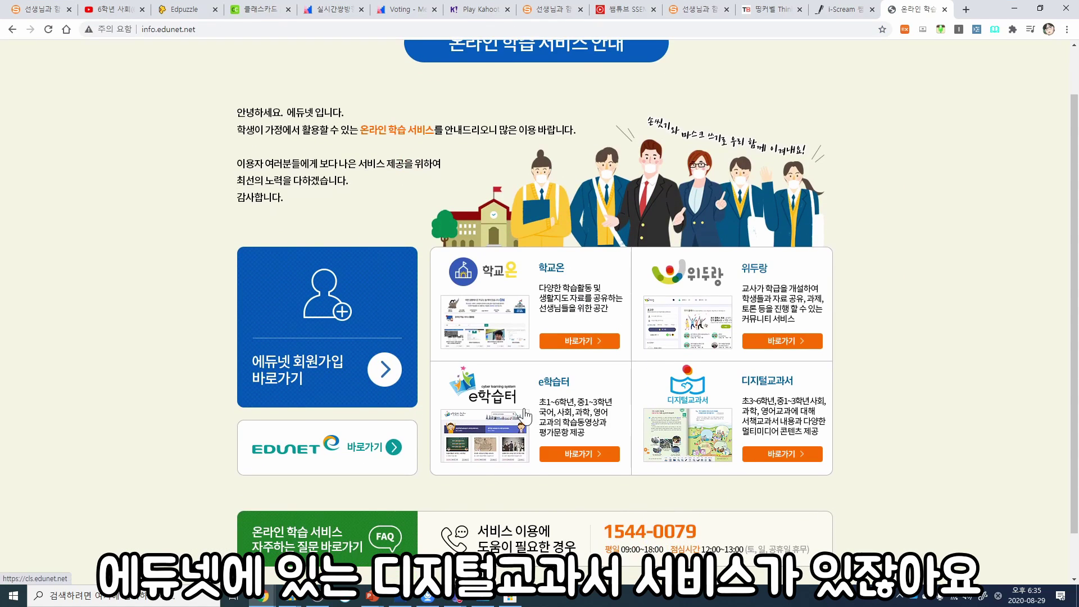
{"action": "left_click", "coordinate": [525, 415]}
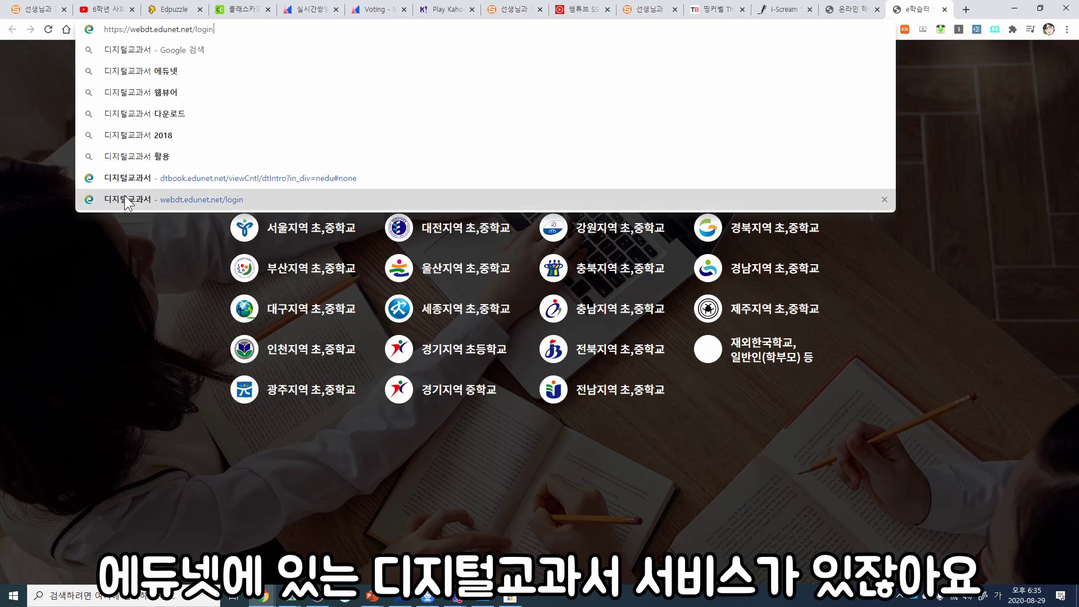
Step: Turn the webdt.edunet.net textbook to pages 148–149, then dismiss the 학교온 welcome notice
{"action": "key", "text": "Return"}
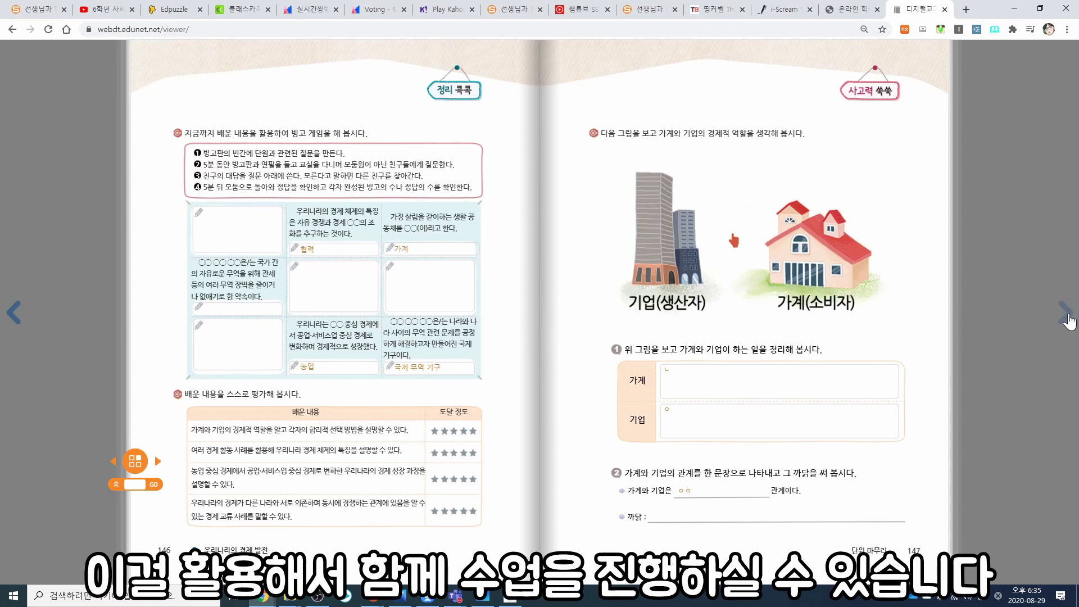
{"action": "left_click", "coordinate": [1064, 312]}
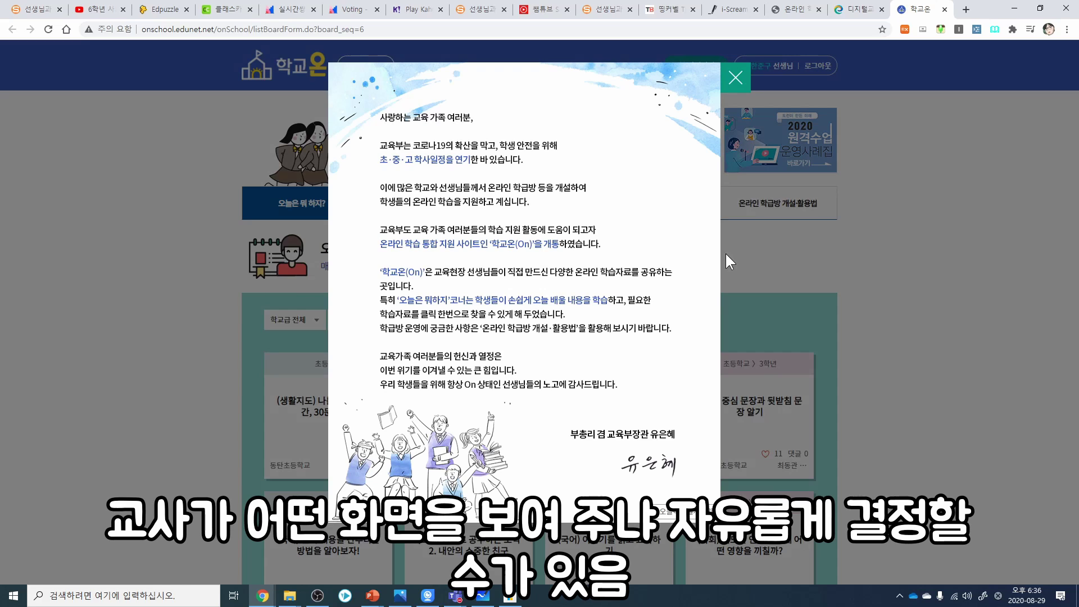
{"action": "left_click", "coordinate": [724, 252]}
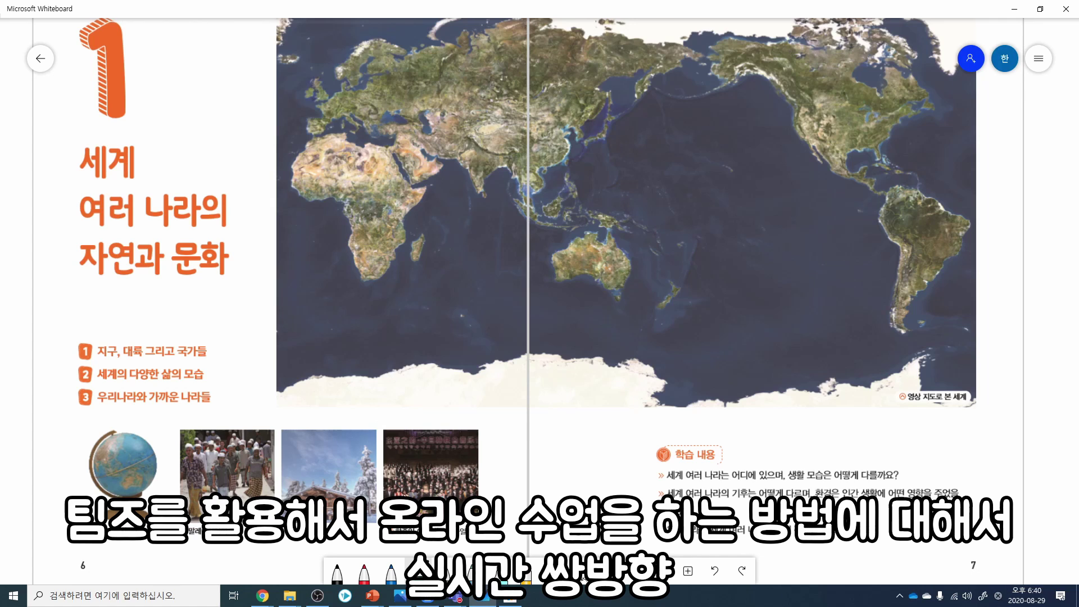
Step: Restore the Teams meeting window and minimise the Whiteboard textbook board
{"action": "left_click", "coordinate": [456, 594]}
{"action": "left_click", "coordinate": [579, 531]}
{"action": "left_click", "coordinate": [956, 523]}
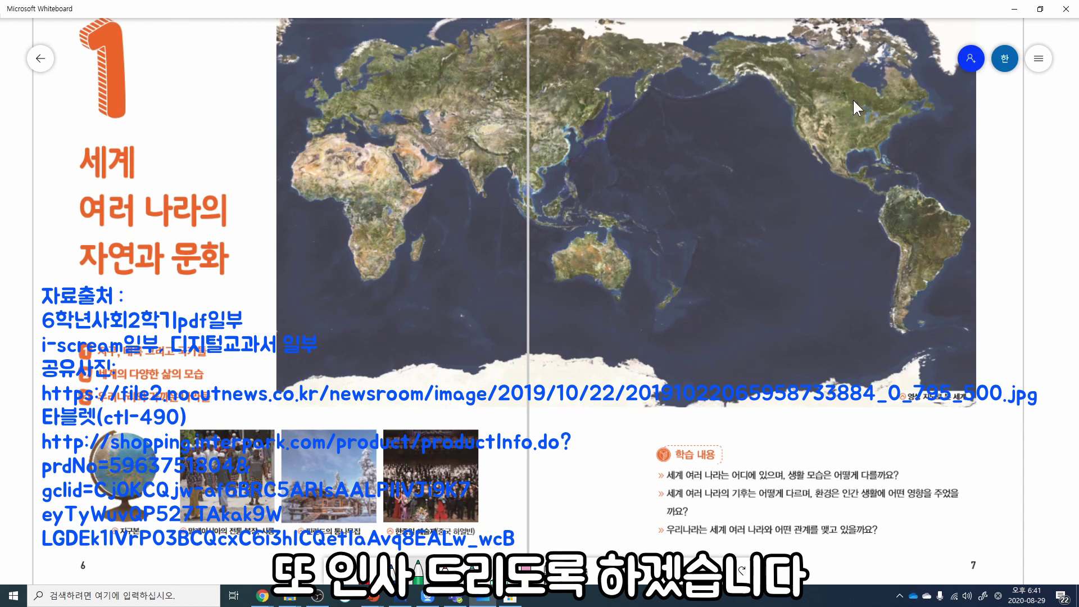
{"action": "left_click", "coordinate": [1016, 10]}
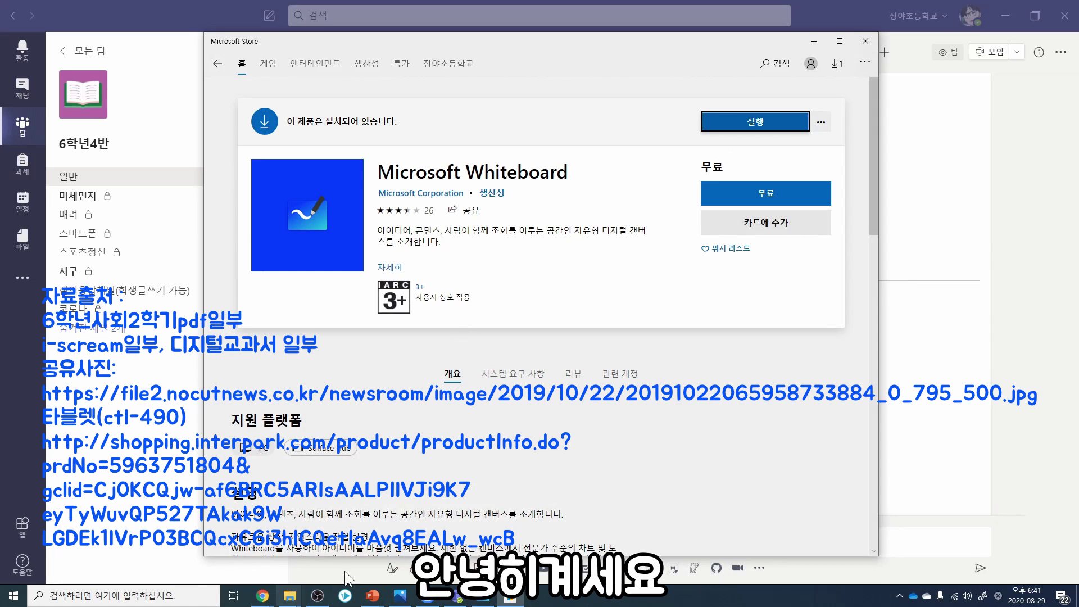